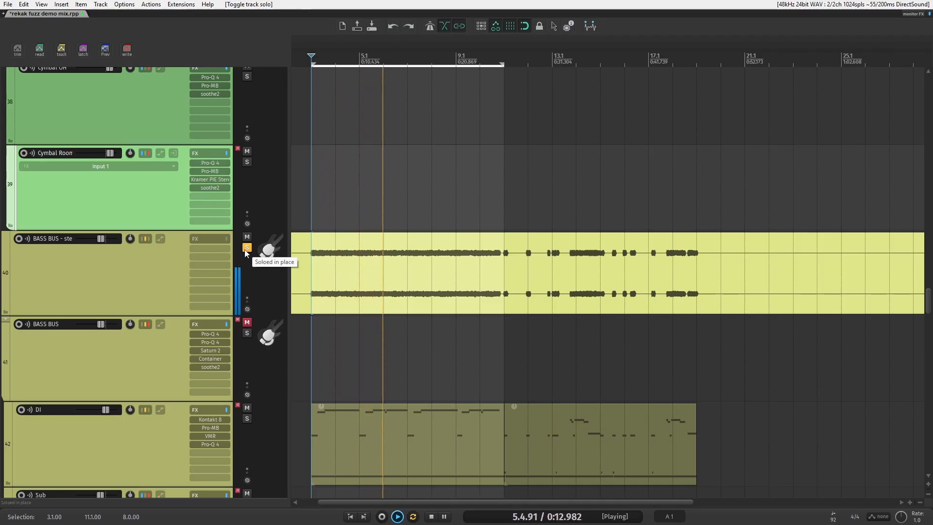
# Step: Stop playback and select the DI, Meat and Grit bass tracks in turn to review their routing
pyautogui.press('space')
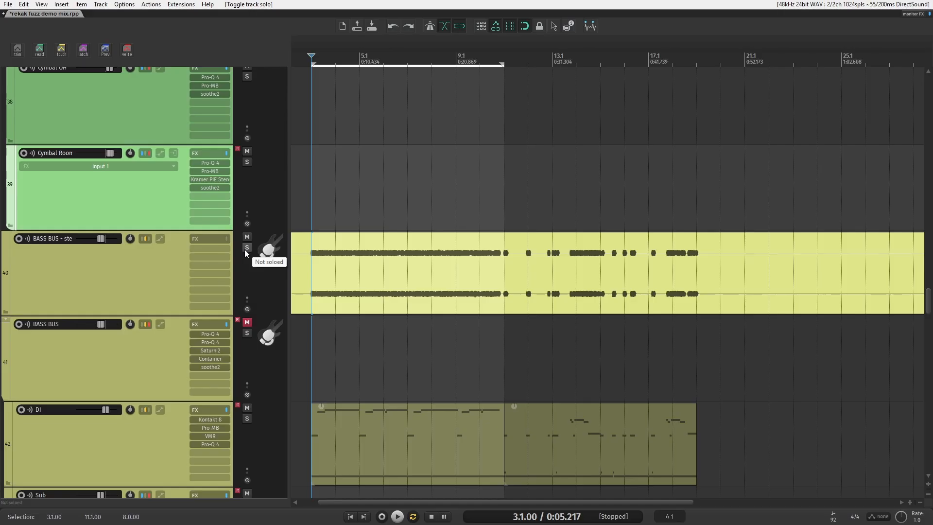
pyautogui.scroll(-5, 170, 243)
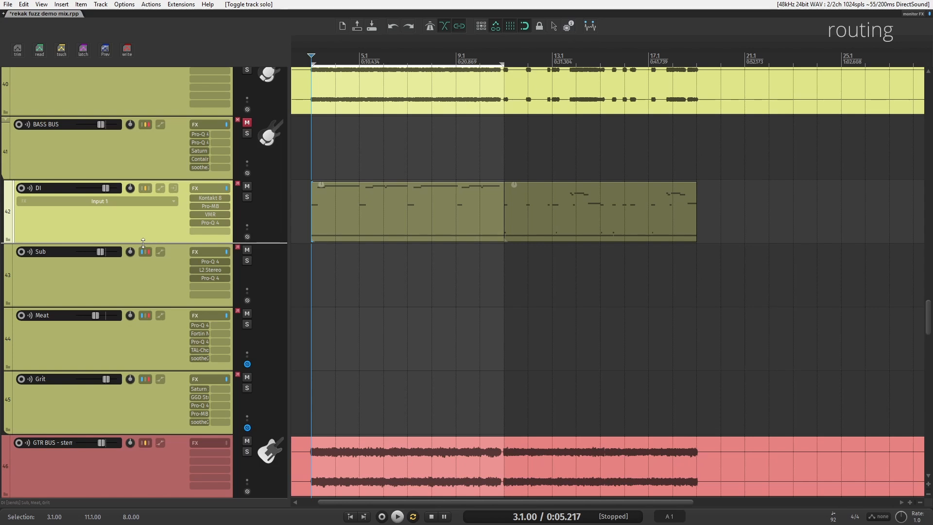
pyautogui.click(118, 279)
pyautogui.click(121, 357)
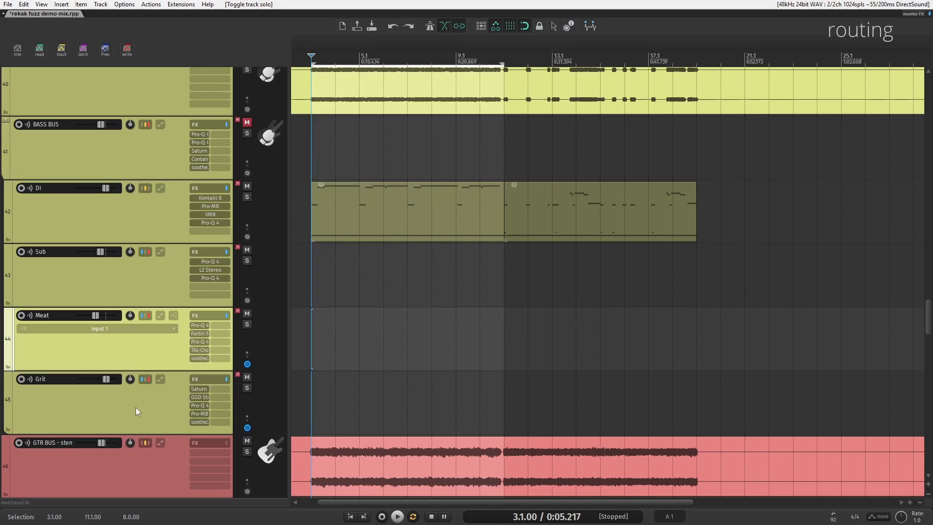
pyautogui.click(135, 407)
pyautogui.scroll(2, 48, 348)
pyautogui.scroll(-2, 47, 348)
pyautogui.click(108, 277)
pyautogui.click(110, 339)
pyautogui.click(121, 401)
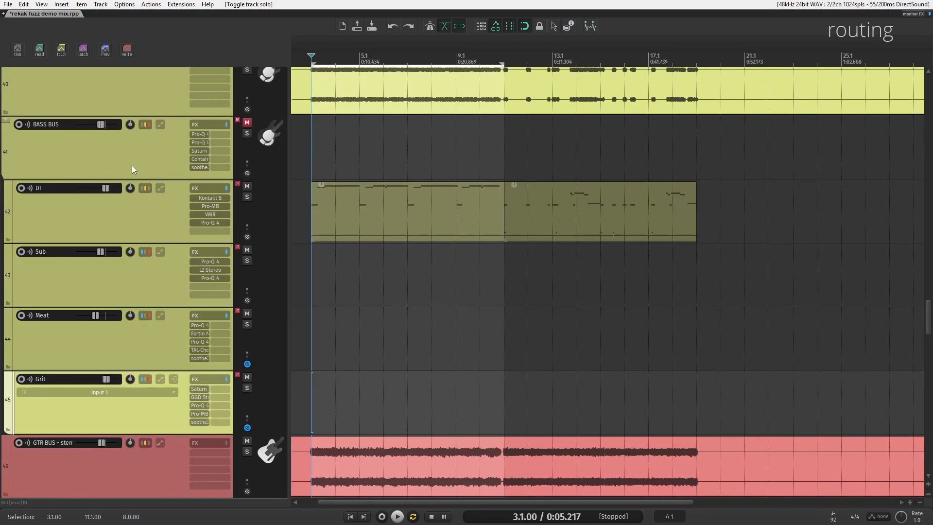
# Step: Select the MIX BUS track to review its routing, then return to the bass tracks
pyautogui.scroll(10, 129, 342)
pyautogui.scroll(20, 129, 340)
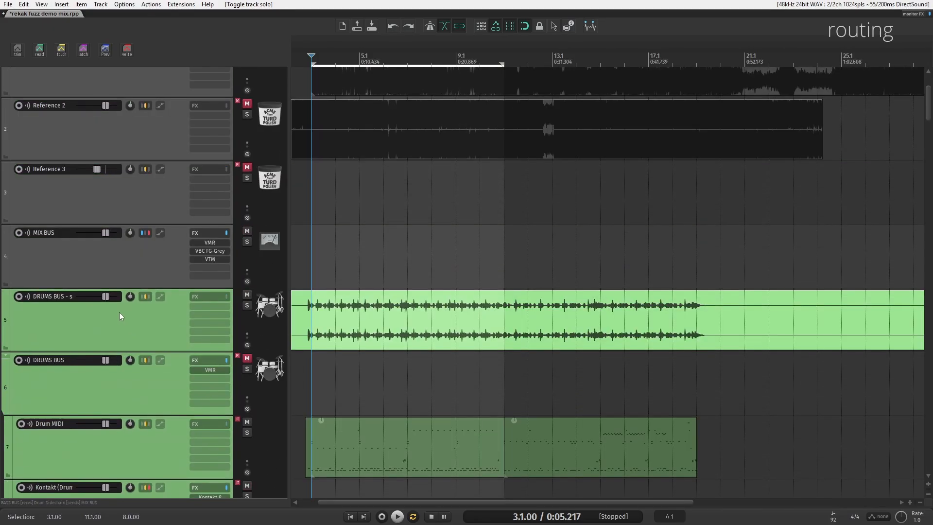
pyautogui.click(133, 253)
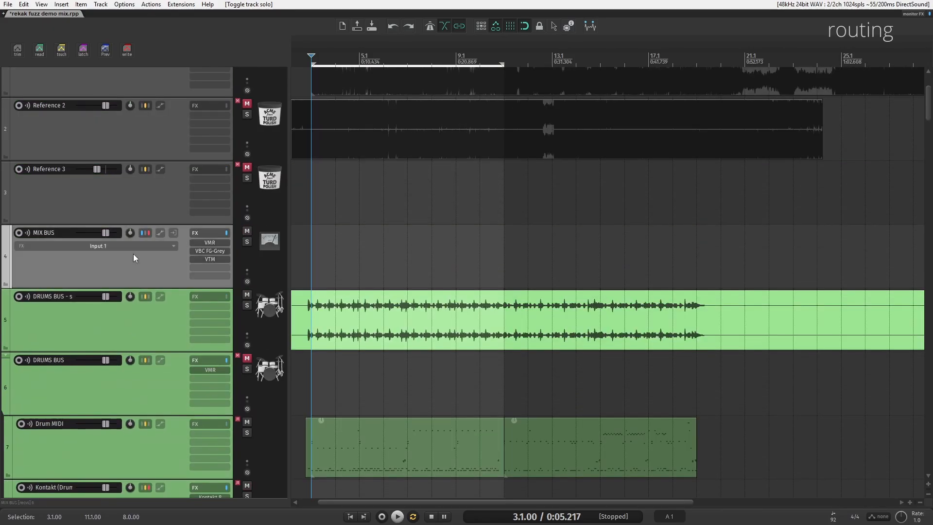
pyautogui.scroll(-2, 141, 340)
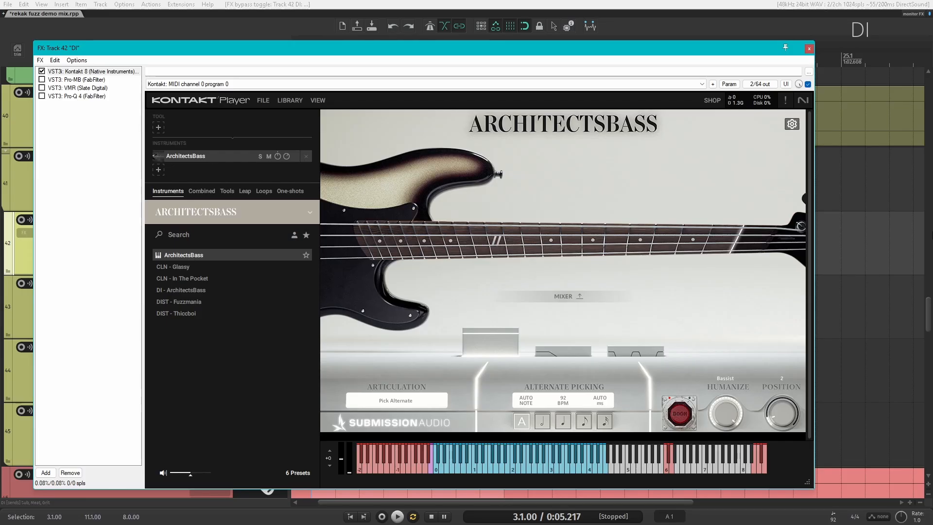
# Step: Close the DI FX chain and bypass the FX on the MIX BUS and master tracks in the mixer
pyautogui.moveTo(540, 47); pyautogui.dragTo(392, 59)
pyautogui.click(683, 55)
pyautogui.hotkey('ctrl', 'm')
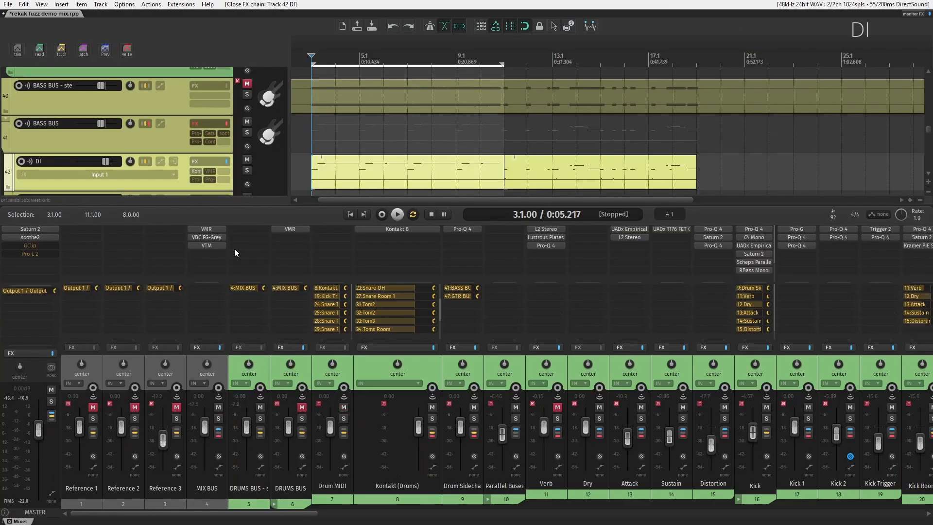
pyautogui.click(220, 346)
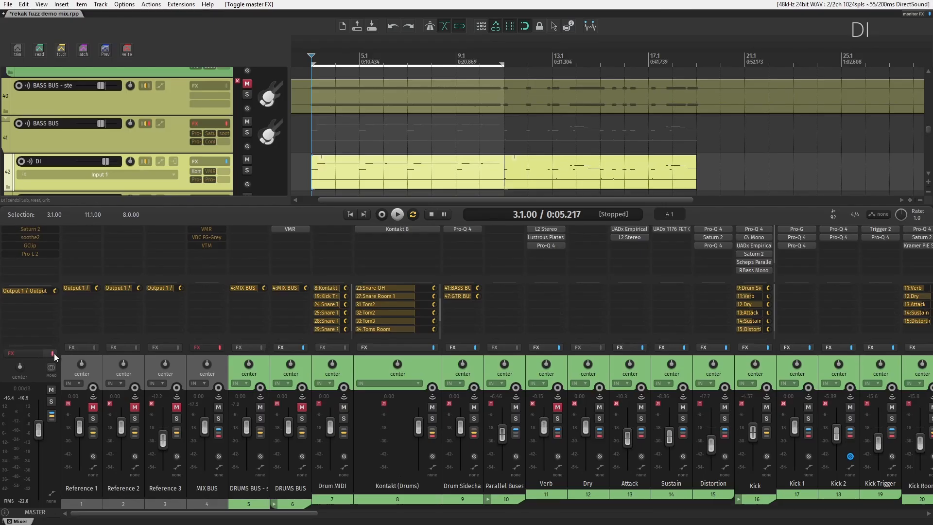
pyautogui.click(52, 353)
pyautogui.hotkey('ctrl', 'm')
# Step: Play back the DI track's Kontakt ArchitectsBass instrument, then stop and close its window
pyautogui.scroll(1, 82, 344)
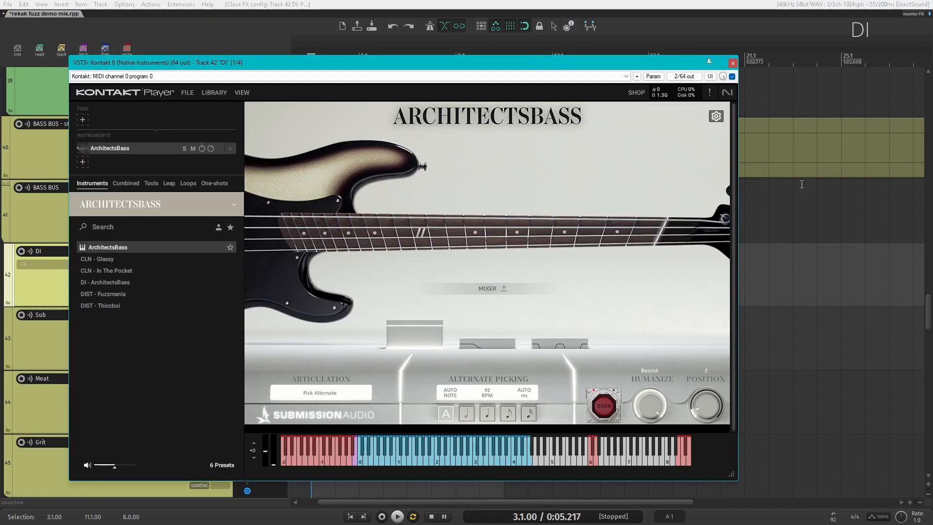
pyautogui.press('space')
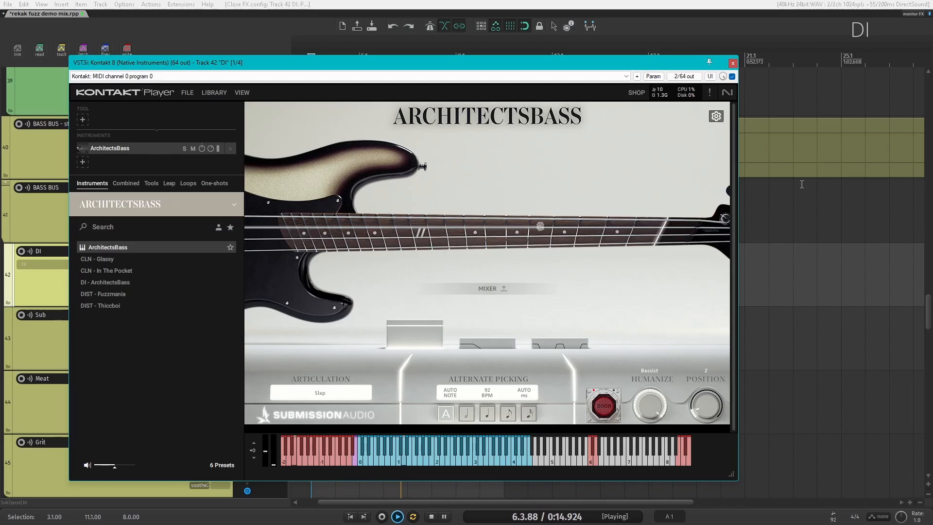
pyautogui.press('space')
pyautogui.press('Escape')
# Step: Enable the Pro-MB plug-in on the DI track, audition it during playback, and close it
pyautogui.click(210, 269)
pyautogui.moveTo(171, 30); pyautogui.dragTo(406, 39)
pyautogui.click(805, 56)
pyautogui.press('space')
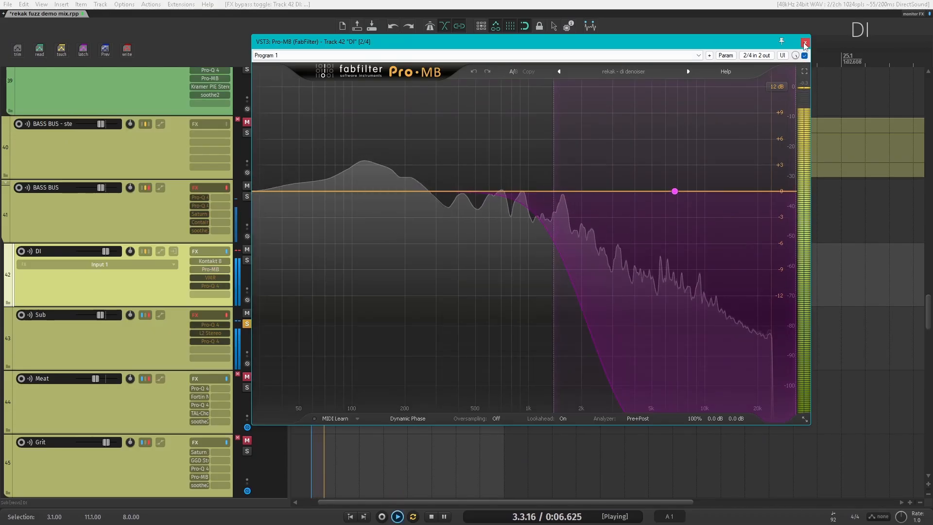
pyautogui.press('space')
pyautogui.click(804, 42)
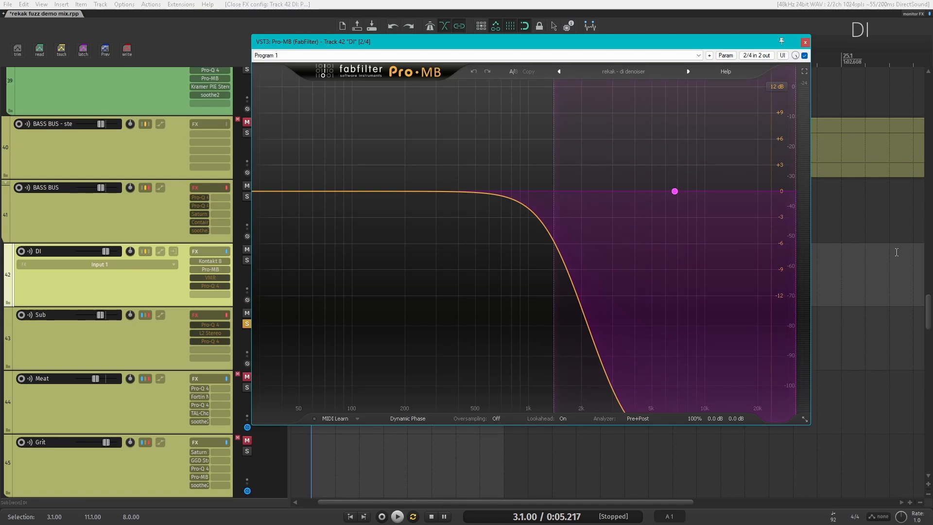
pyautogui.click(805, 43)
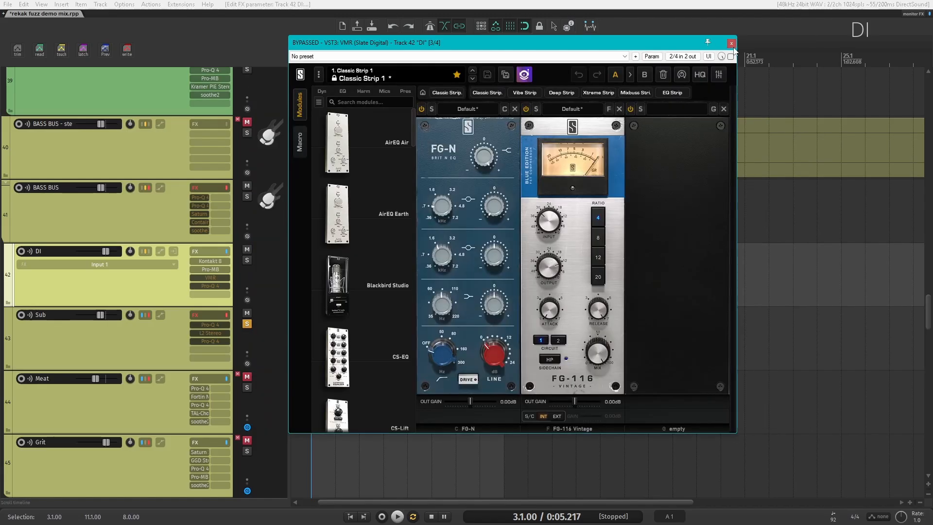
# Step: Enable the VMR plug-in on the DI track, compare it bypassed and active during playback, and close it
pyautogui.click(730, 57)
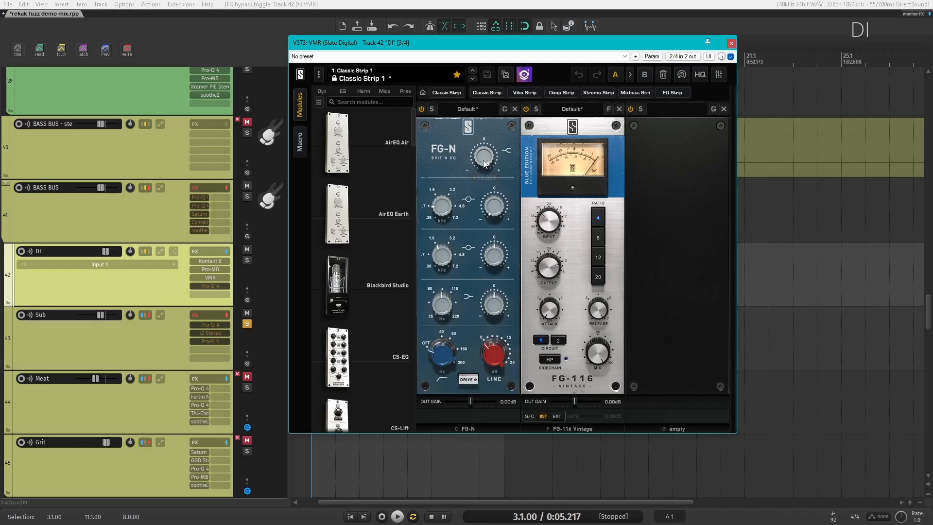
pyautogui.press('space')
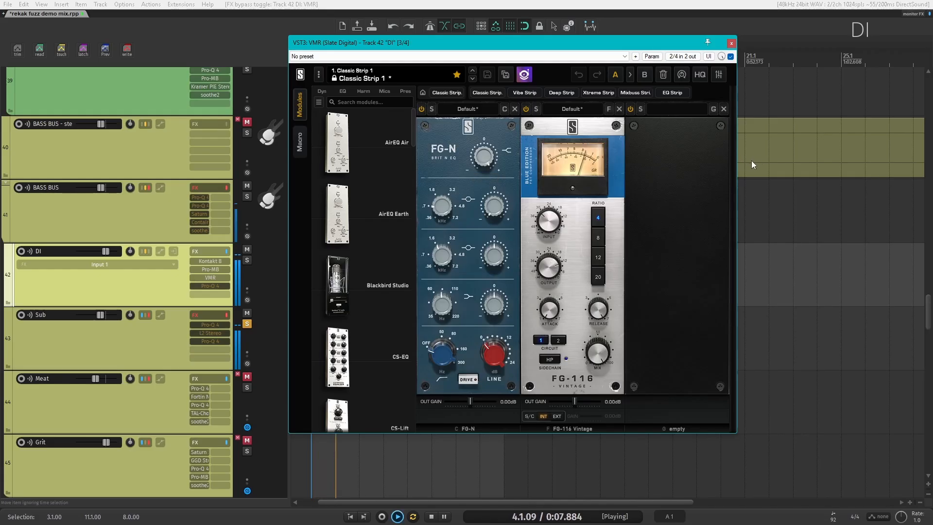
pyautogui.click(730, 57)
pyautogui.click(730, 57)
pyautogui.press('space')
pyautogui.click(731, 43)
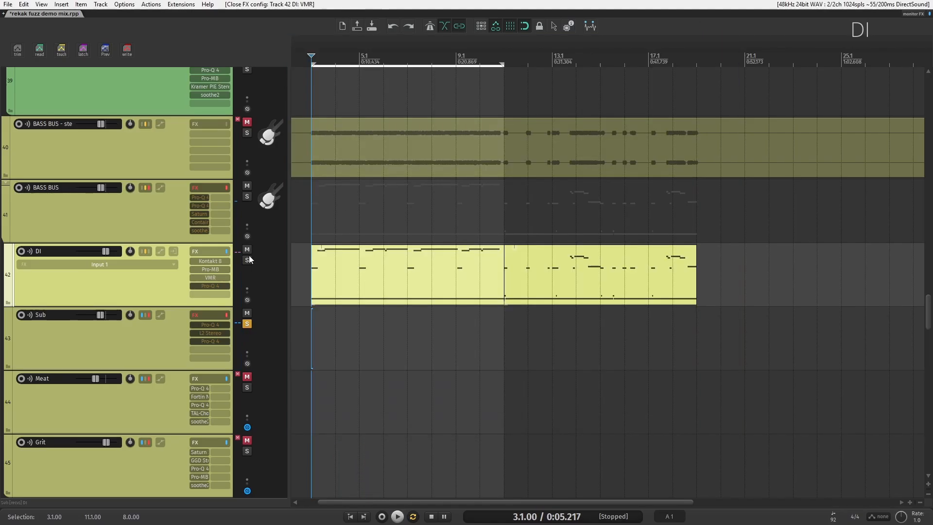
# Step: Open the DI track's Pro-Q 4, enable it, and start playback
pyautogui.click(215, 285)
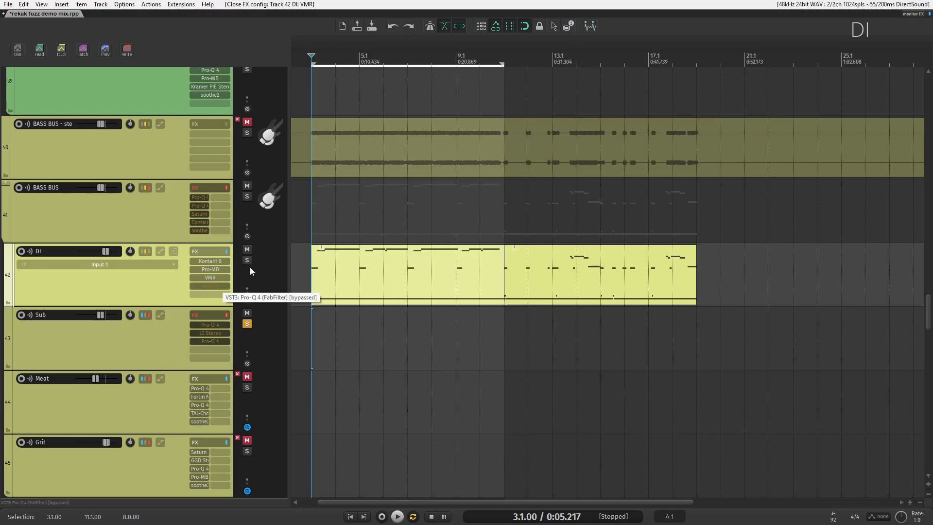
pyautogui.moveTo(358, 38); pyautogui.dragTo(565, 29)
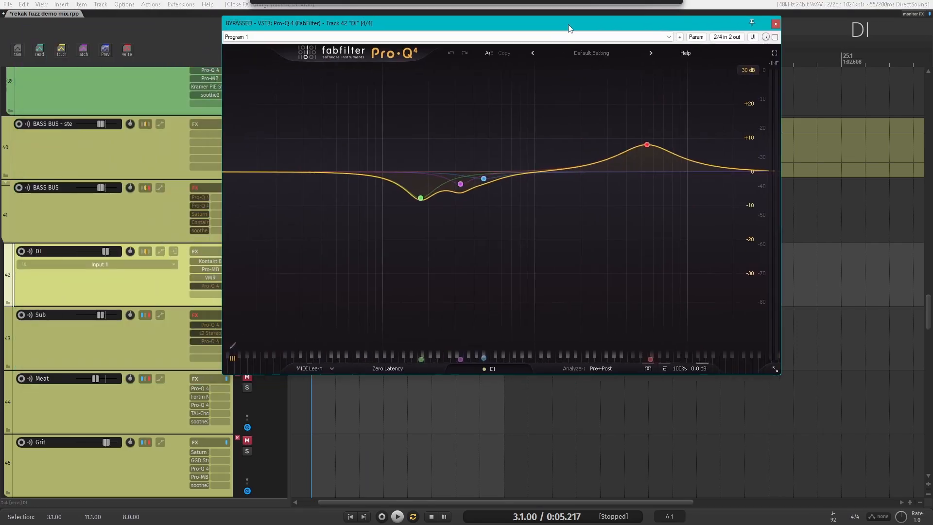
pyautogui.click(773, 38)
pyautogui.press('space')
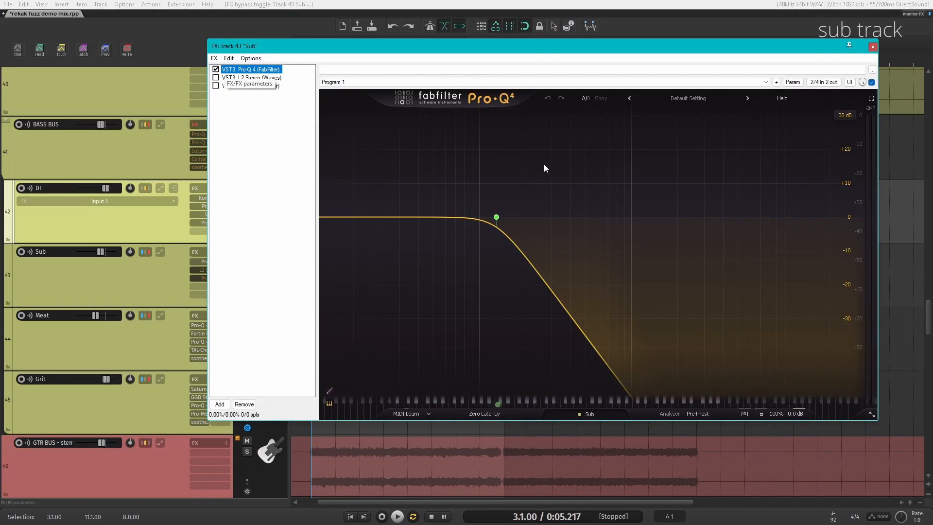
# Step: Enable the L2 Stereo and the second Pro-Q 4 in the Sub track's FX chain while listening
pyautogui.press('space')
pyautogui.moveTo(497, 218)
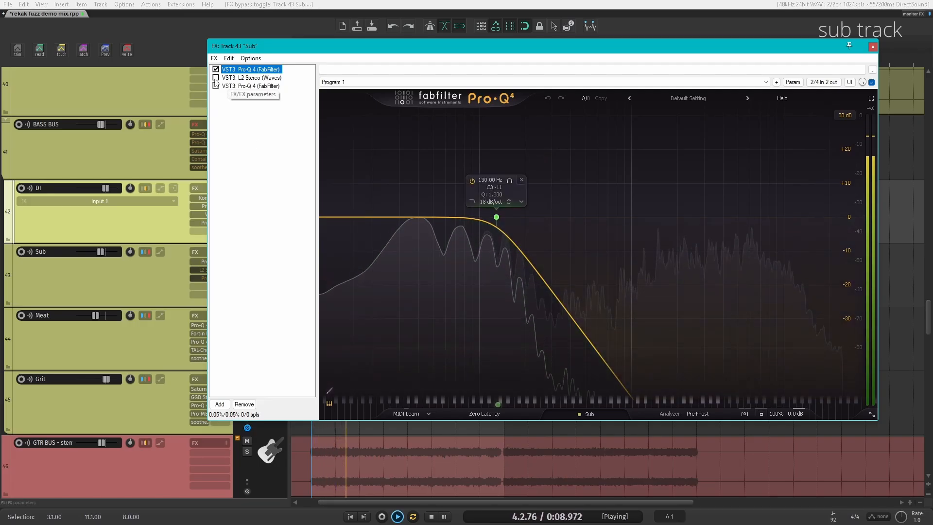
pyautogui.click(216, 77)
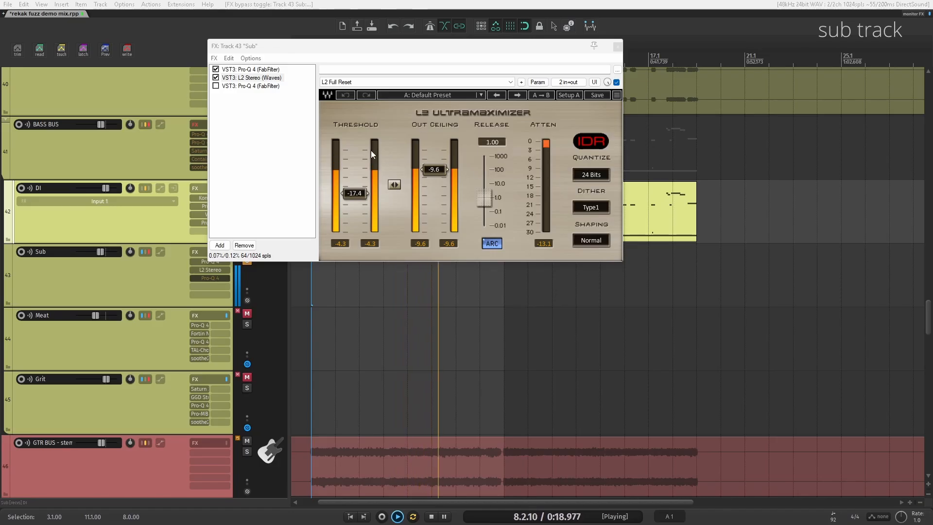
pyautogui.click(251, 86)
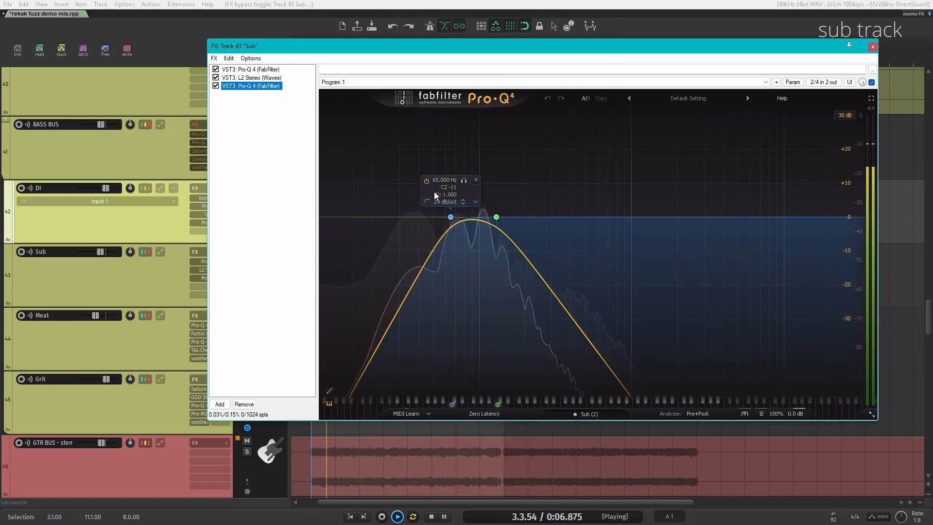
pyautogui.moveTo(499, 205)
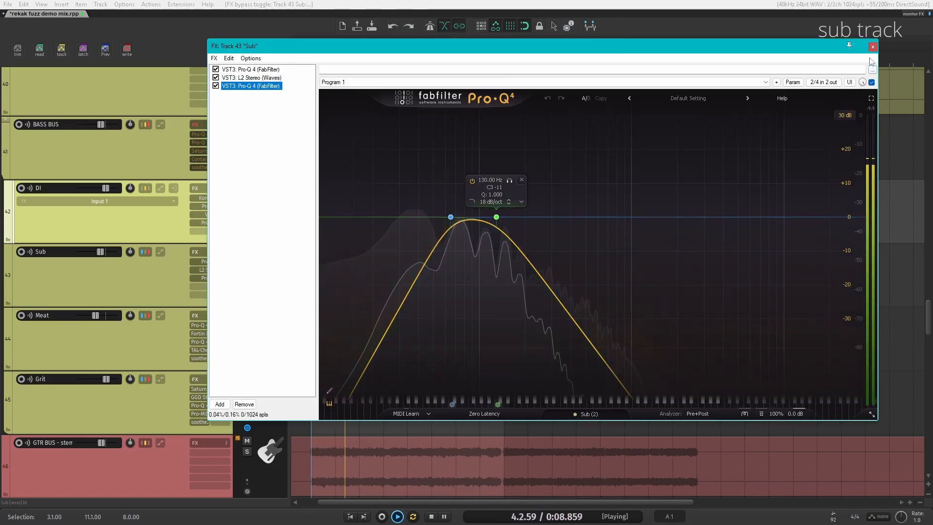
pyautogui.click(200, 252)
pyautogui.press('space')
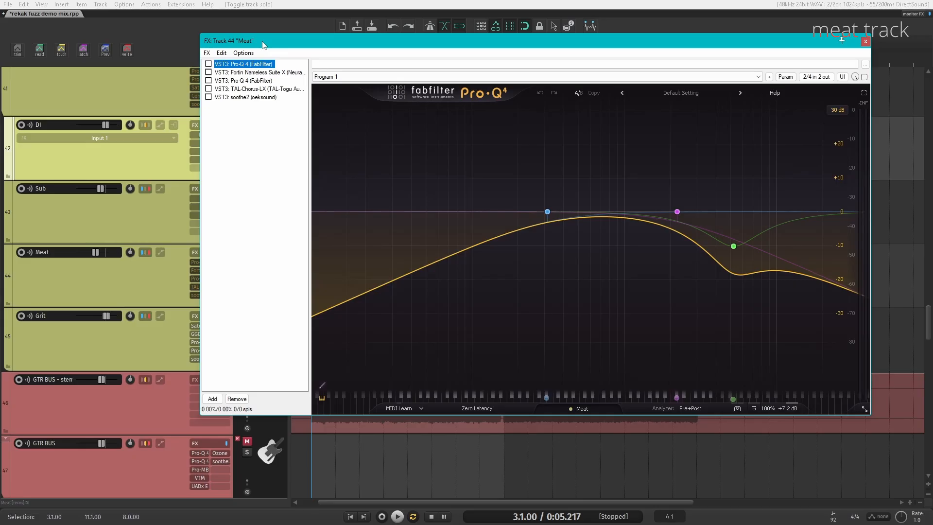
# Step: Enable the Fortin Nameless Suite X amp on the Meat track, browse its pages, and start playback
pyautogui.moveTo(842, 40); pyautogui.dragTo(849, 26)
pyautogui.click(216, 60)
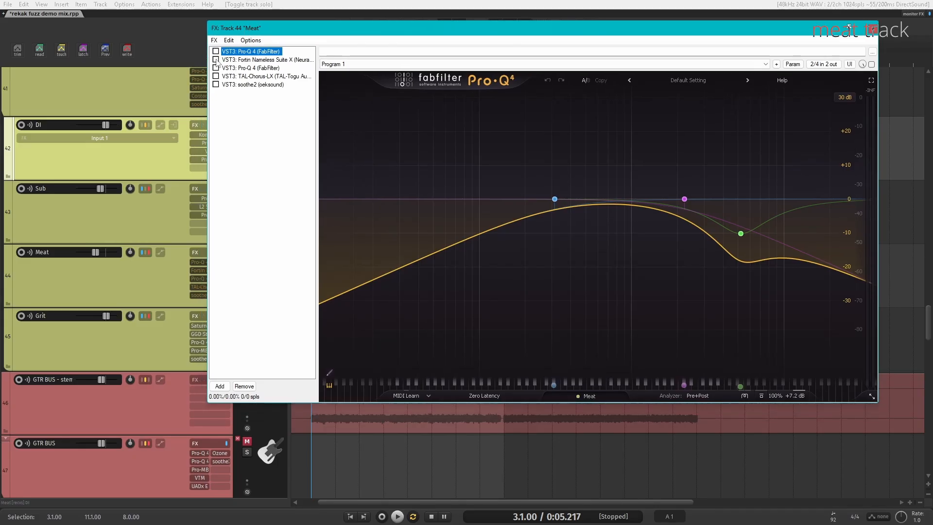
pyautogui.click(243, 60)
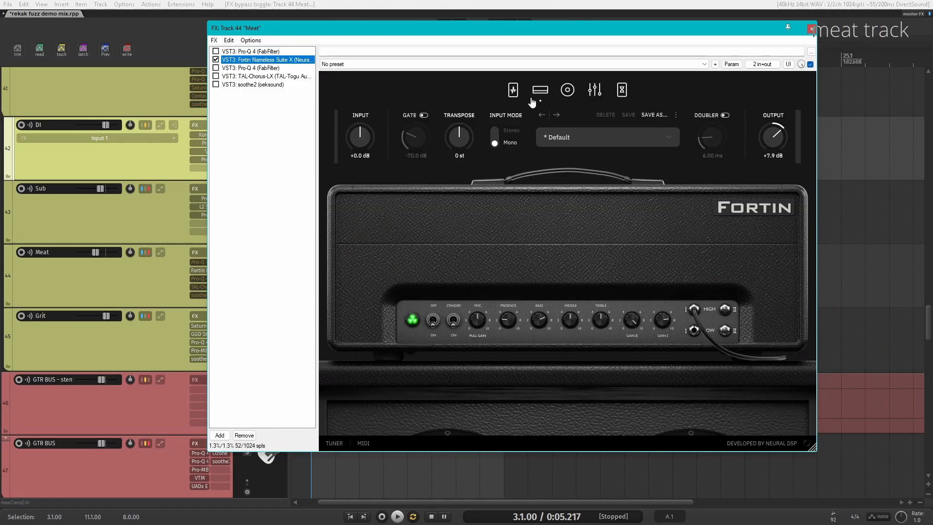
pyautogui.click(539, 91)
pyautogui.click(567, 92)
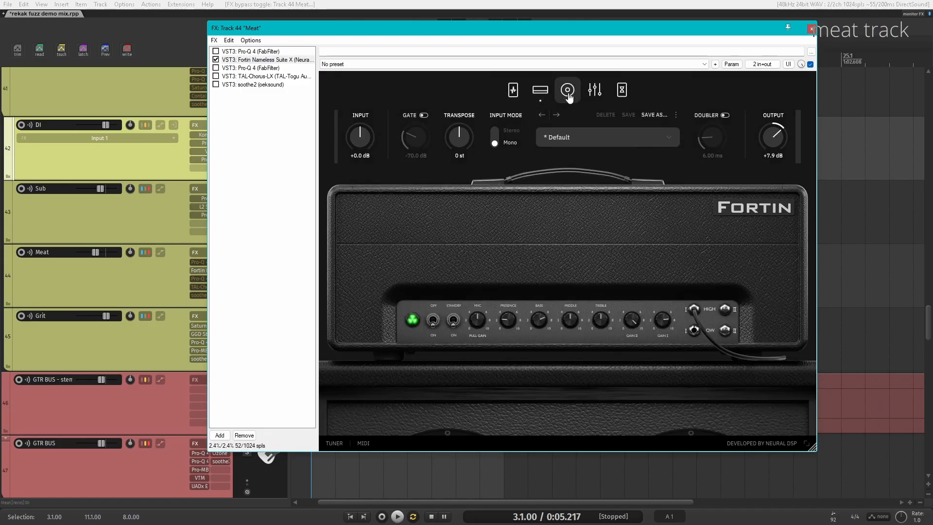
pyautogui.click(593, 91)
pyautogui.click(622, 92)
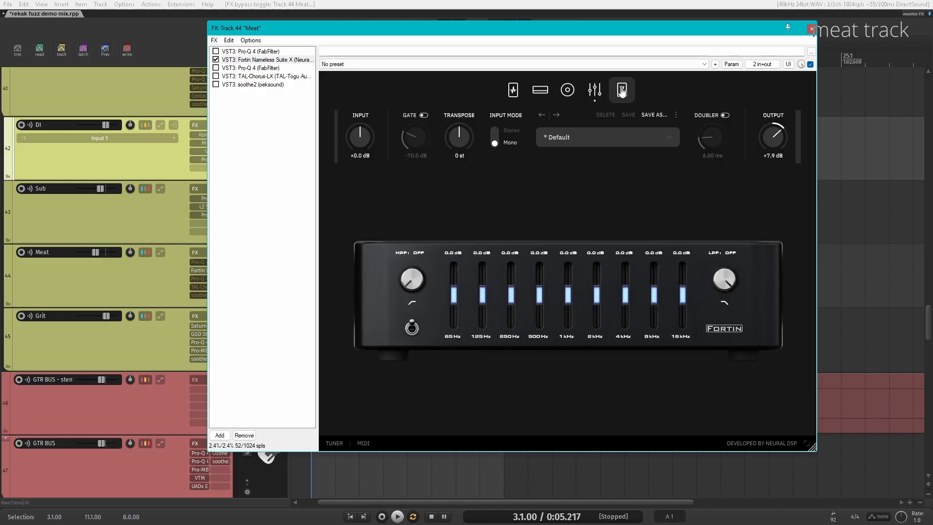
pyautogui.click(540, 90)
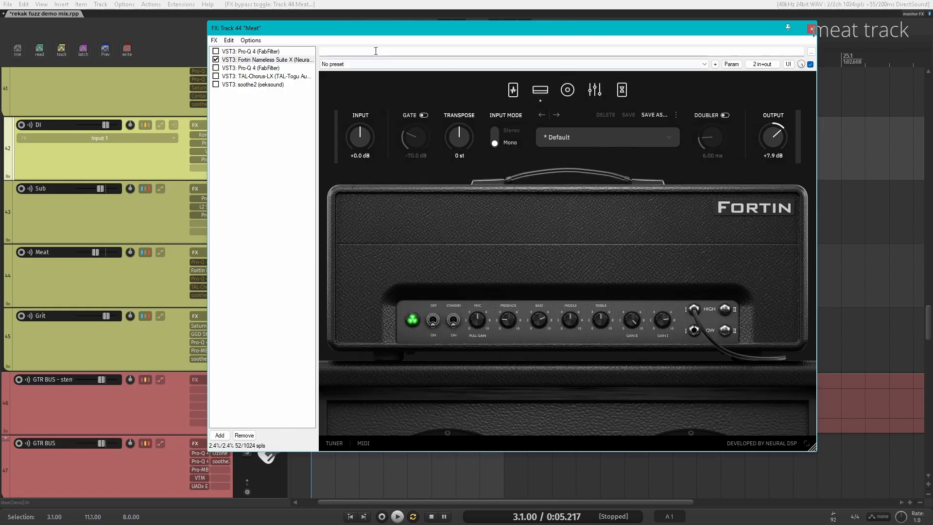
pyautogui.press('space')
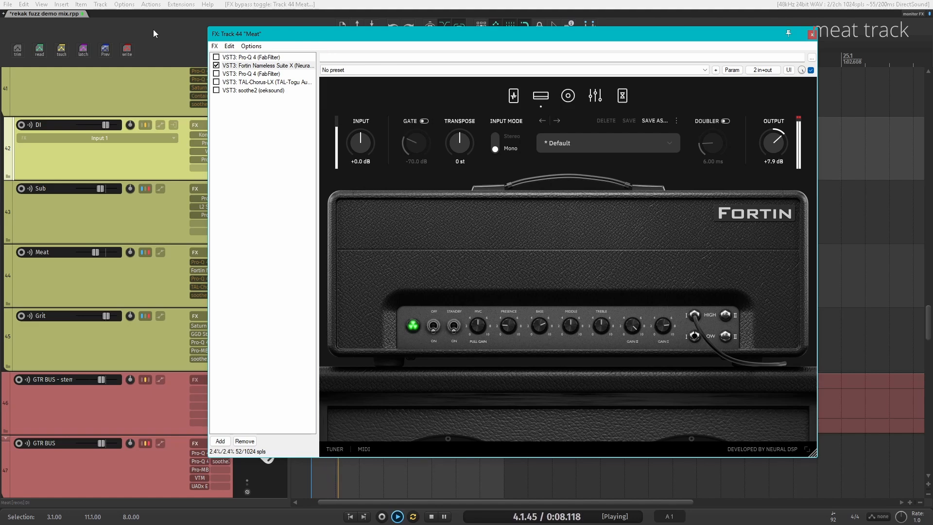
# Step: Enable both Pro-Q 4 instances in the Meat track's FX chain and stop playback
pyautogui.click(217, 57)
pyautogui.click(251, 57)
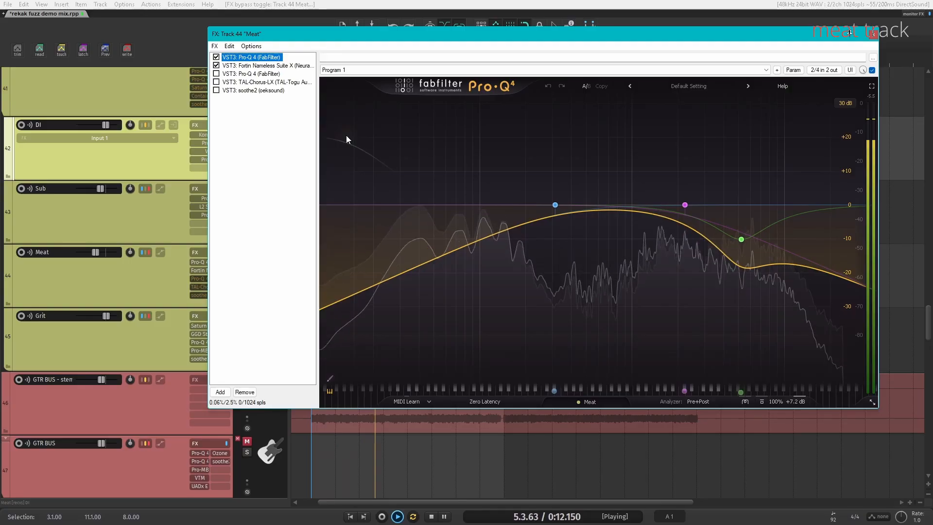
pyautogui.click(216, 73)
pyautogui.click(250, 73)
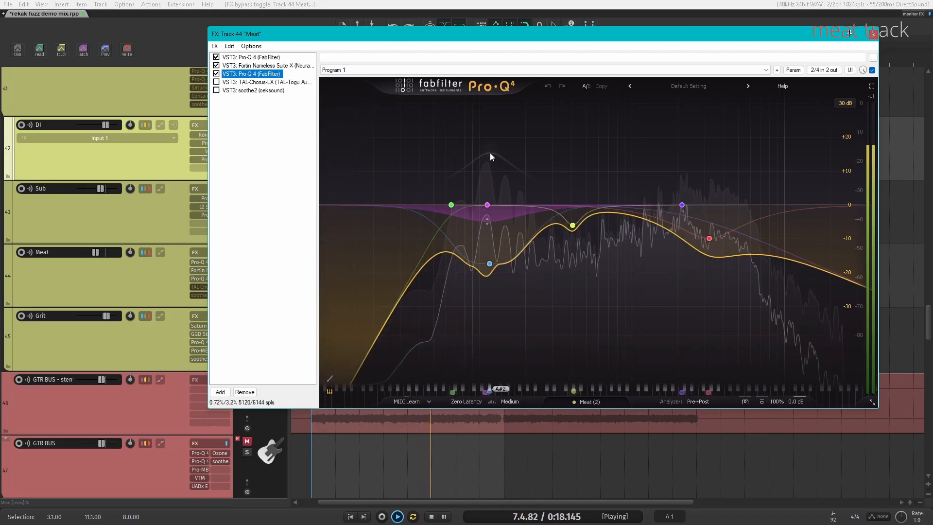
pyautogui.moveTo(720, 258)
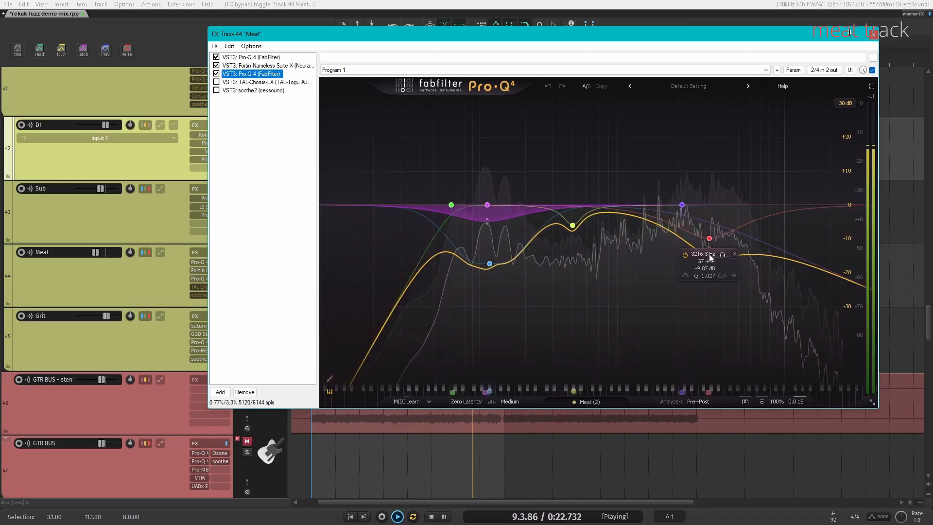
pyautogui.press('space')
# Step: Enable TAL-Chorus-LX on the Meat track and play it back
pyautogui.click(216, 82)
pyautogui.moveTo(374, 41); pyautogui.dragTo(440, 78)
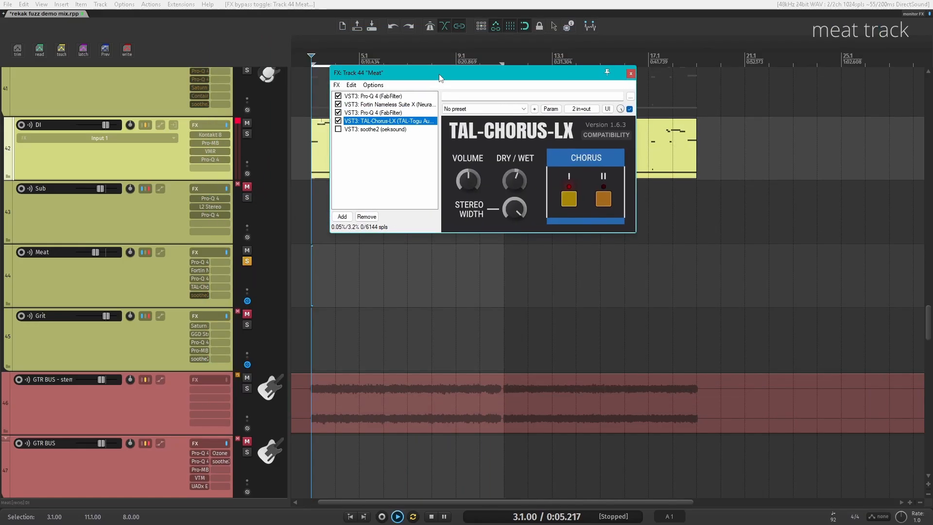
pyautogui.press('space')
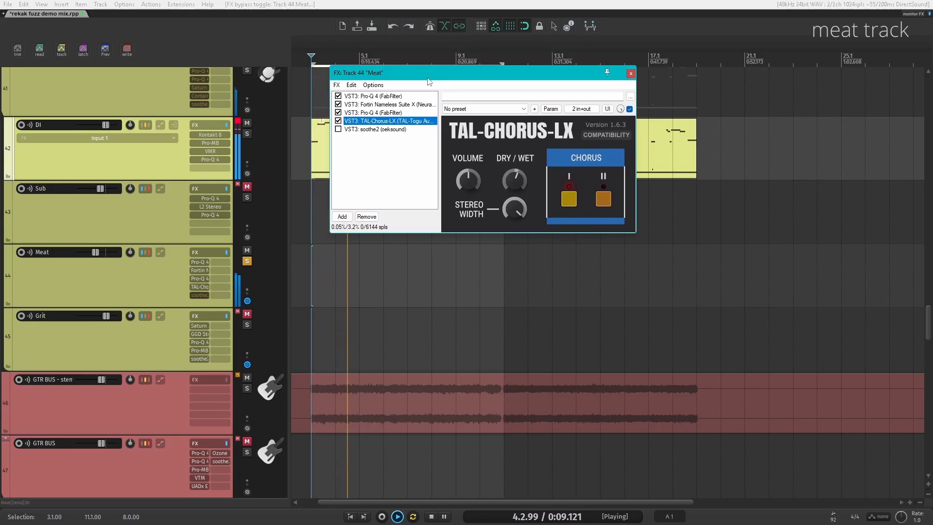
# Step: Enable soothe2 in the Meat track's FX chain, open its interface, and play it back
pyautogui.click(339, 129)
pyautogui.press('space')
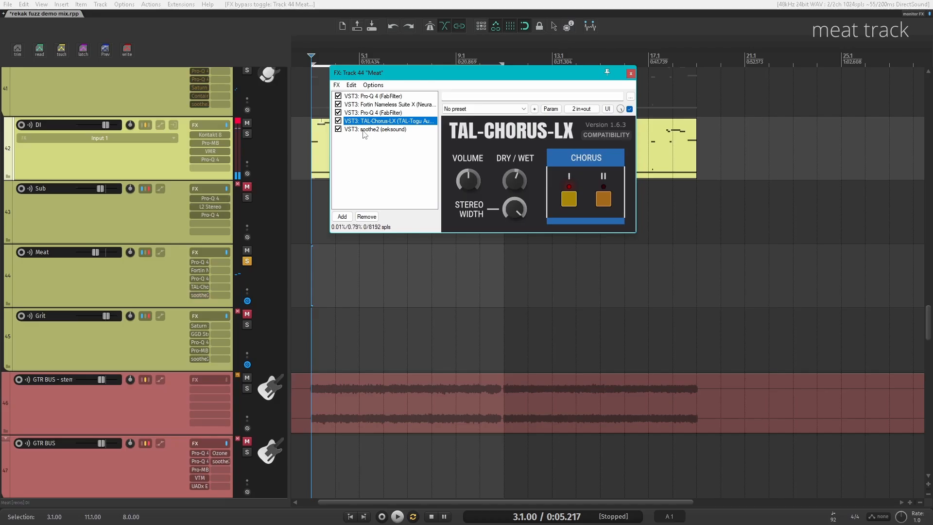
pyautogui.click(364, 129)
pyautogui.press('space')
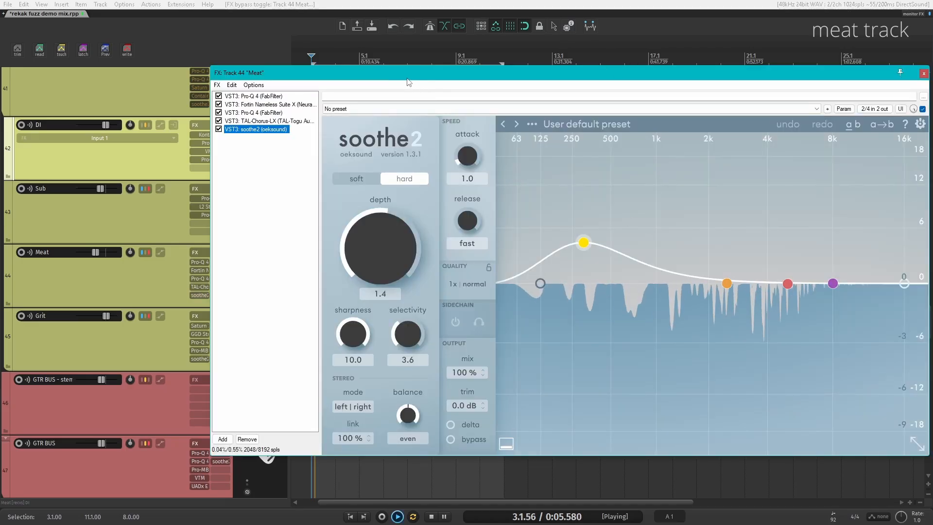
# Step: Move the soothe2 window aside, close the Meat track's FX chain, and stop playback
pyautogui.moveTo(408, 82); pyautogui.dragTo(250, 41)
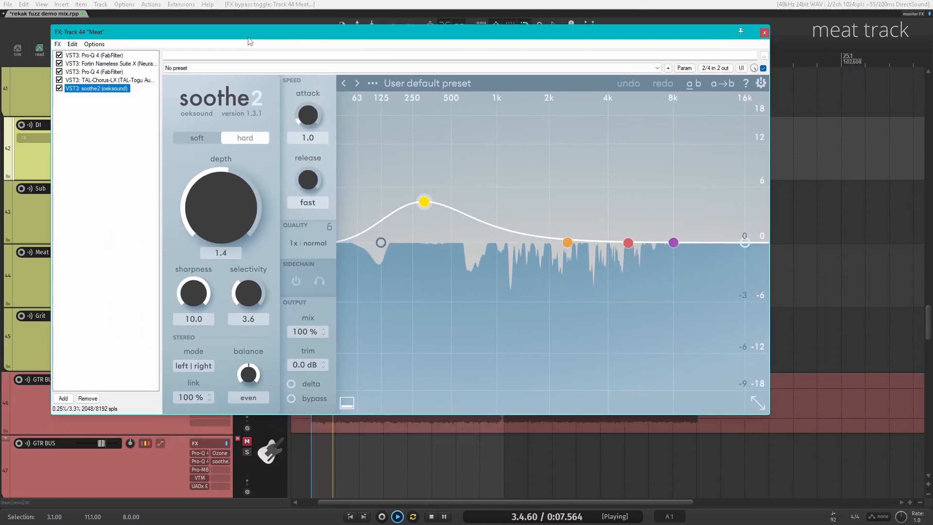
pyautogui.click(764, 33)
pyautogui.press('space')
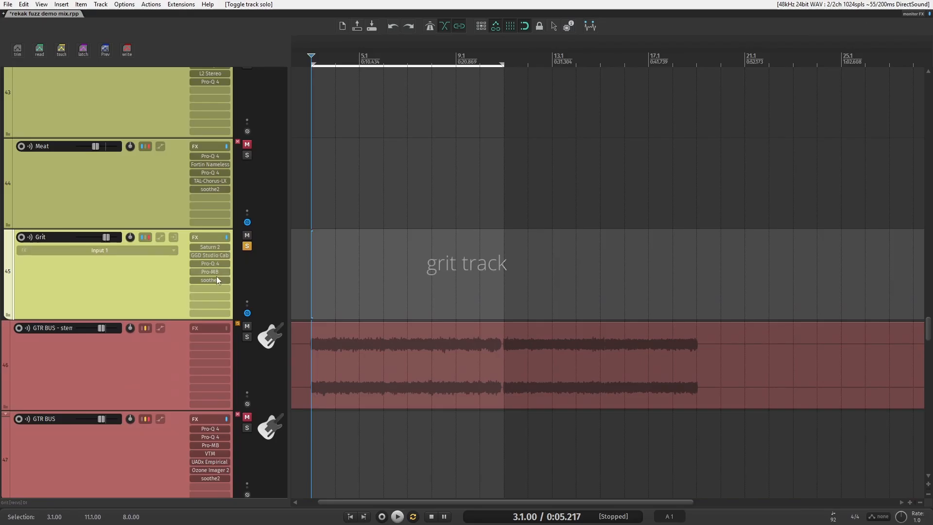
# Step: Open Saturn 2 on the Grit track and take it out of bypass
pyautogui.click(226, 237)
pyautogui.click(210, 247)
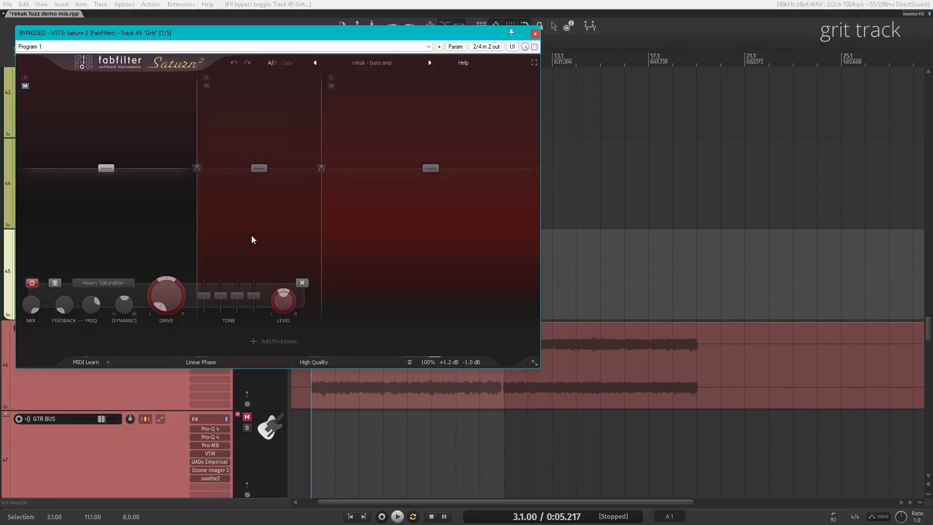
pyautogui.moveTo(125, 35); pyautogui.dragTo(296, 45)
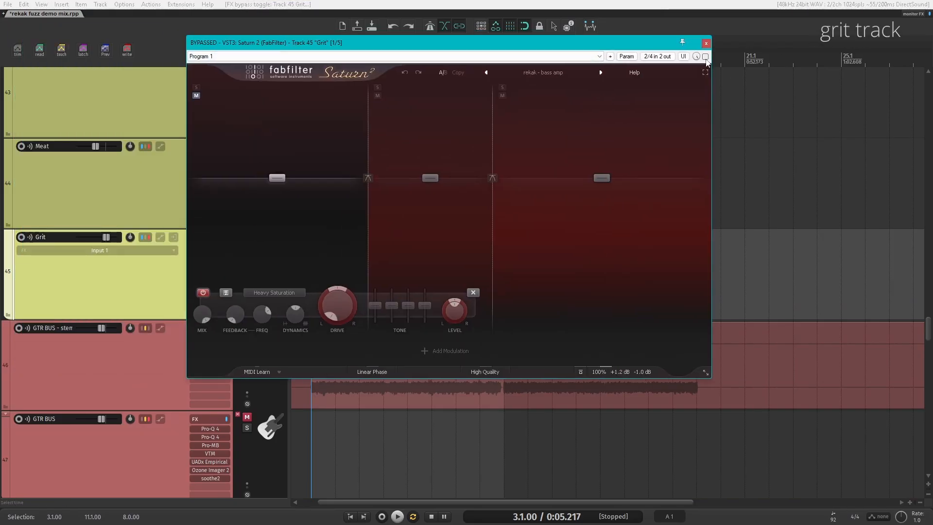
pyautogui.click(705, 45)
# Step: Open GGD Studio Cabs Cali on the Grit track, close its window, and start playback
pyautogui.keyDown('shift'); pyautogui.click(215, 255); pyautogui.keyUp('shift')
pyautogui.click(206, 257)
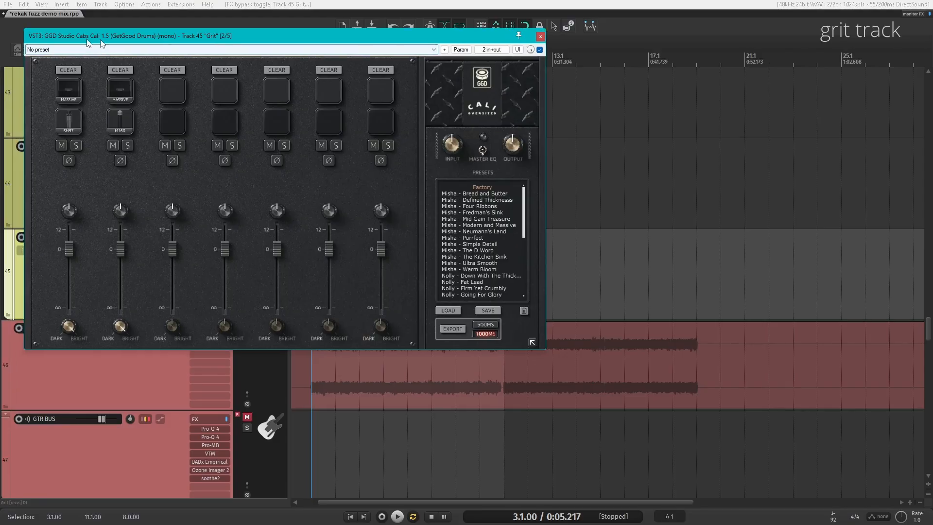
pyautogui.moveTo(480, 76); pyautogui.dragTo(710, 92)
pyautogui.click(765, 56)
pyautogui.press('space')
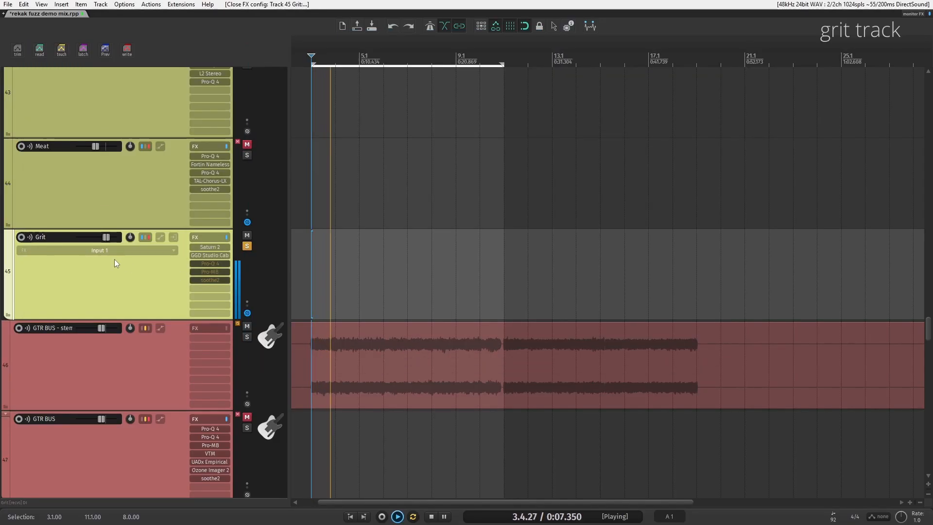
# Step: Bypass VMR and Pro-Q 4 on the DI track and play back to compare
pyautogui.scroll(1, 115, 262)
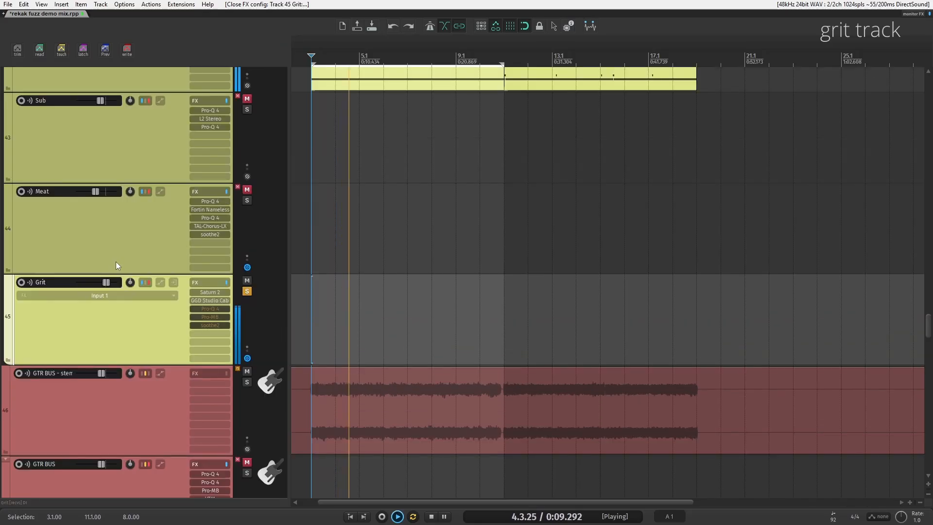
pyautogui.press('space')
pyautogui.scroll(2, 116, 262)
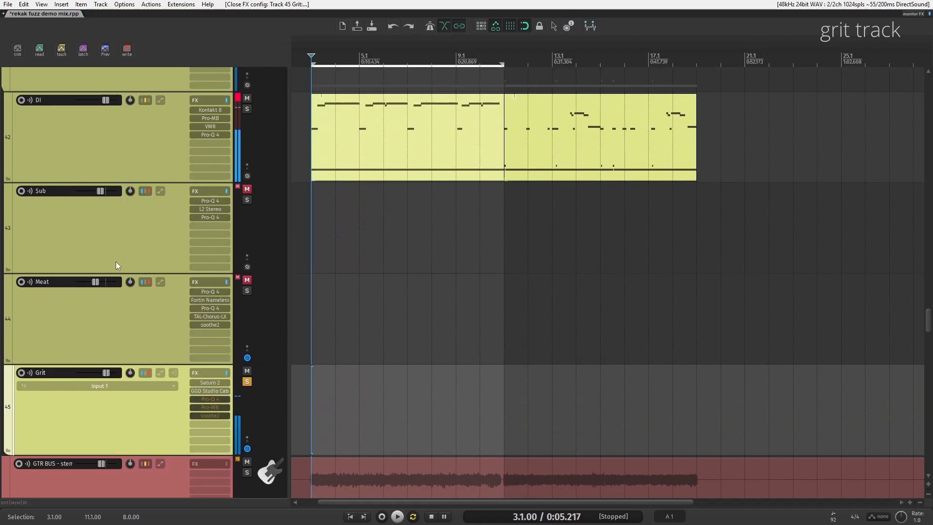
pyautogui.keyDown('shift'); pyautogui.click(215, 126); pyautogui.keyUp('shift')
pyautogui.keyDown('shift'); pyautogui.click(215, 135); pyautogui.keyUp('shift')
pyautogui.press('space')
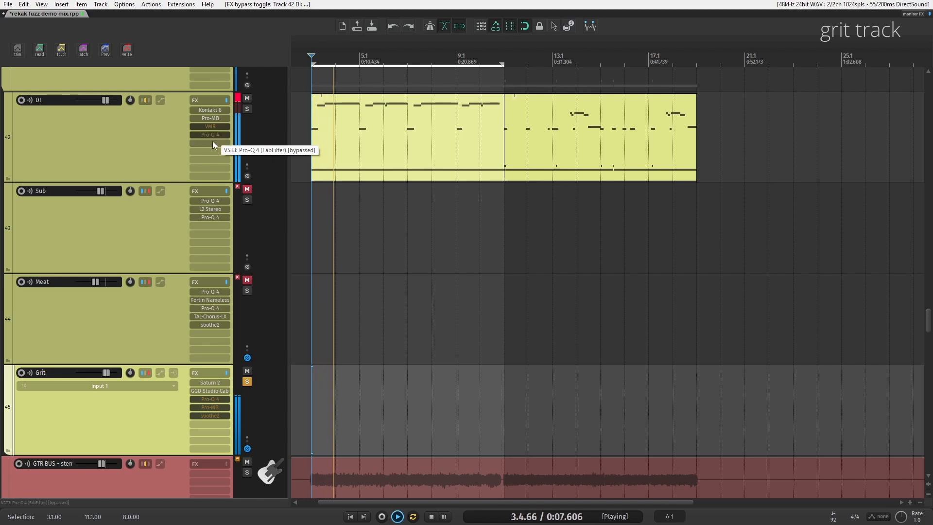
pyautogui.press('space')
# Step: Re-enable VMR and Pro-Q 4 on the DI track and play it back
pyautogui.keyDown('shift'); pyautogui.click(214, 127); pyautogui.keyUp('shift')
pyautogui.keyDown('shift'); pyautogui.click(213, 136); pyautogui.keyUp('shift')
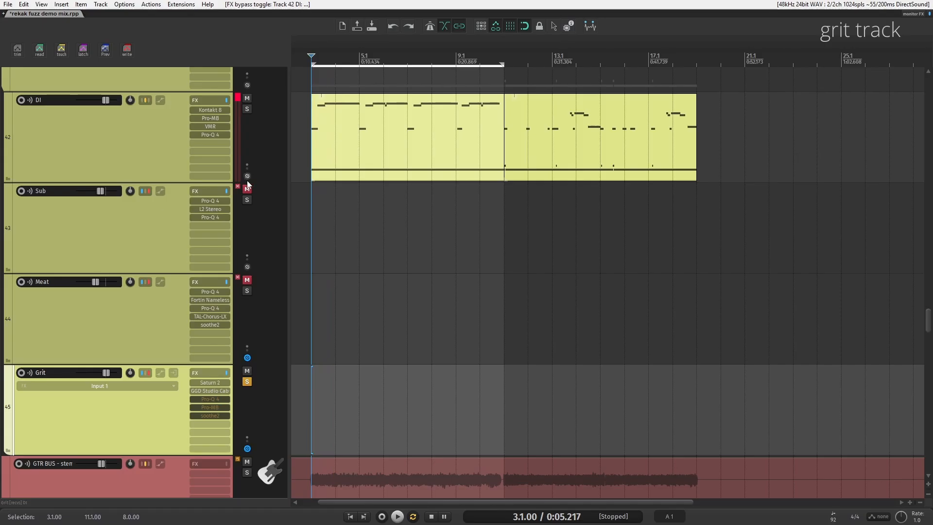
pyautogui.press('space')
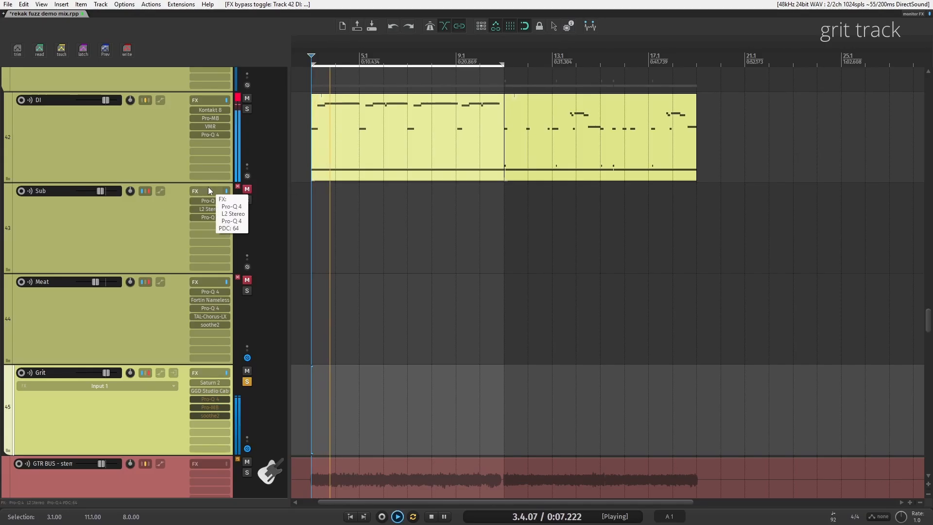
pyautogui.press('space')
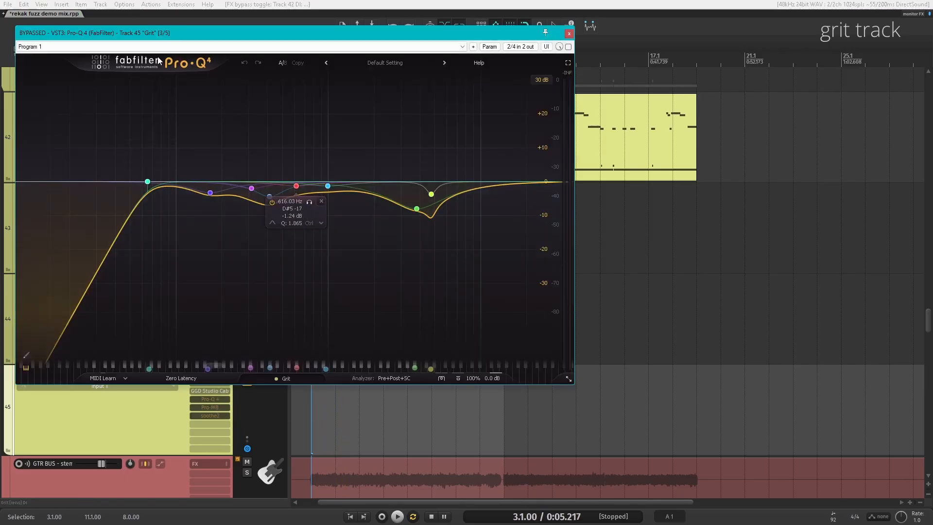
# Step: Enable the Pro-Q 4 on the Grit track, play it back, and close its window
pyautogui.moveTo(148, 35); pyautogui.dragTo(302, 33)
pyautogui.click(723, 45)
pyautogui.press('space')
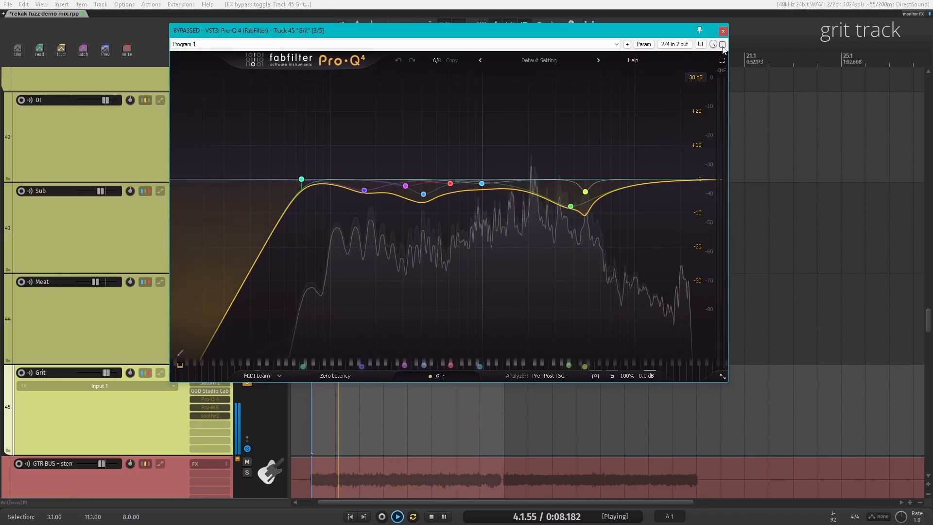
pyautogui.click(723, 30)
pyautogui.press('space')
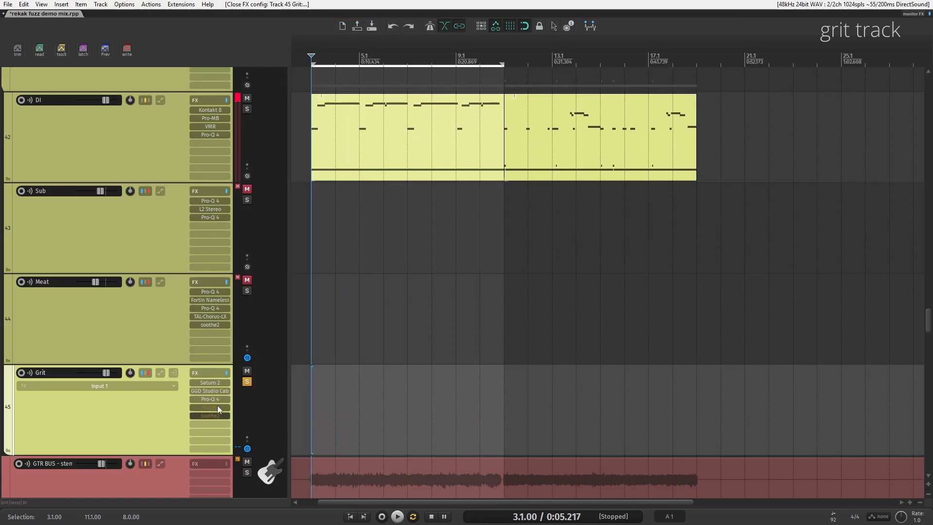
# Step: Enable Pro-MB on the Grit track, toggle its bypass during playback to compare, and close it enabled
pyautogui.click(216, 407)
pyautogui.click(583, 62)
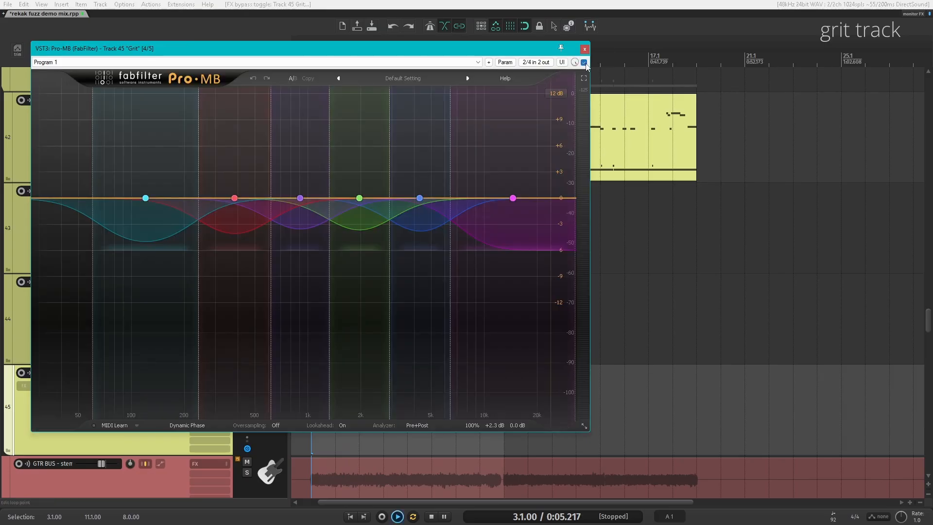
pyautogui.press('space')
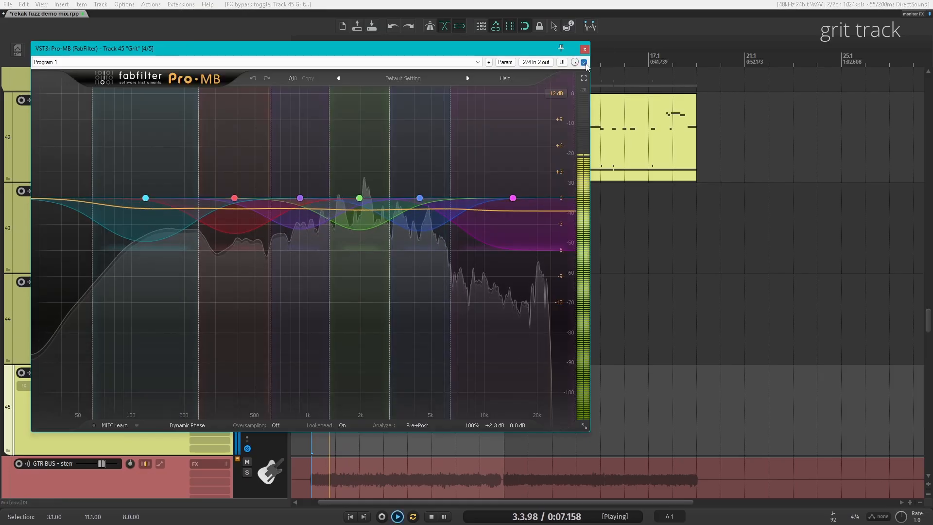
pyautogui.click(584, 62)
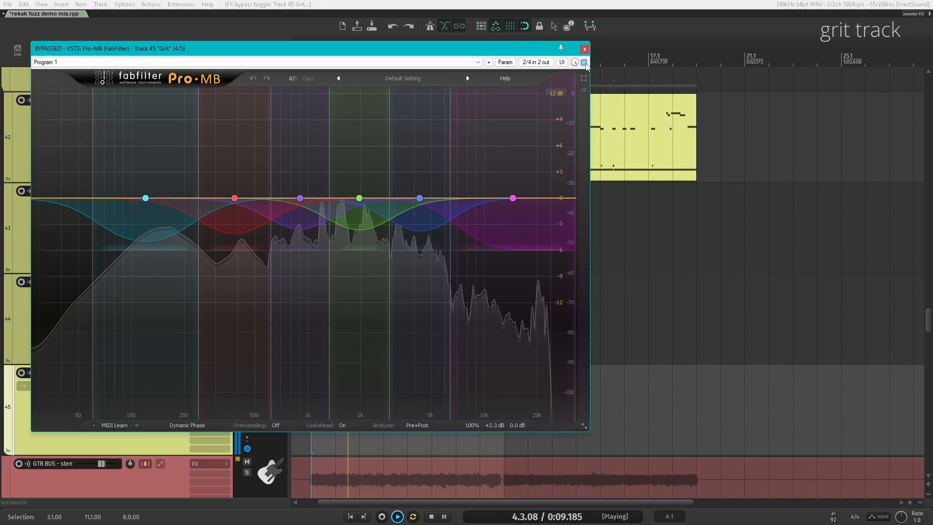
pyautogui.click(584, 62)
pyautogui.click(584, 49)
pyautogui.press('space')
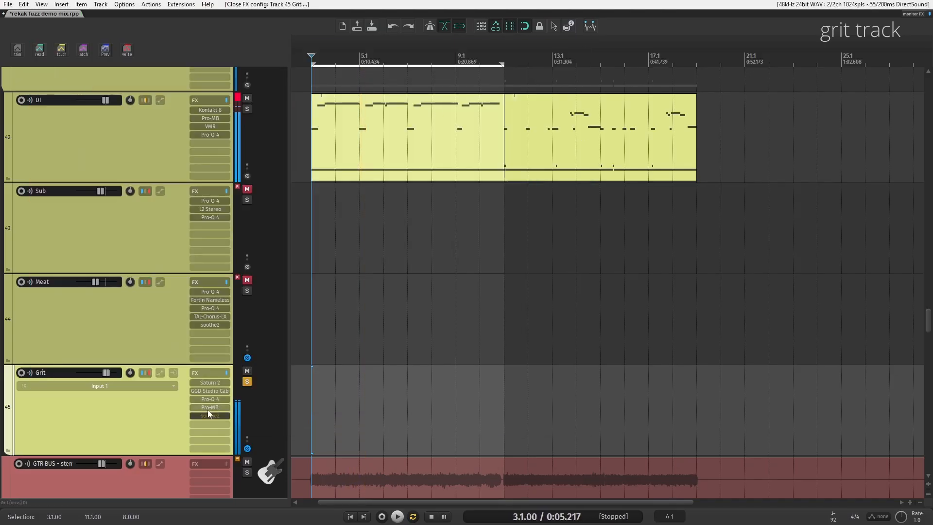
# Step: Enable soothe2 on the Grit track, play it back, and close its window
pyautogui.click(214, 414)
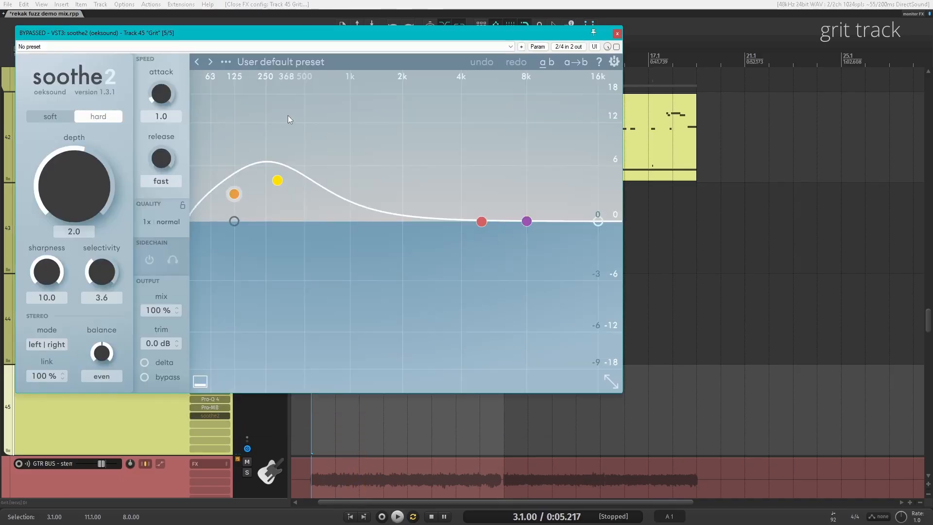
pyautogui.click(616, 47)
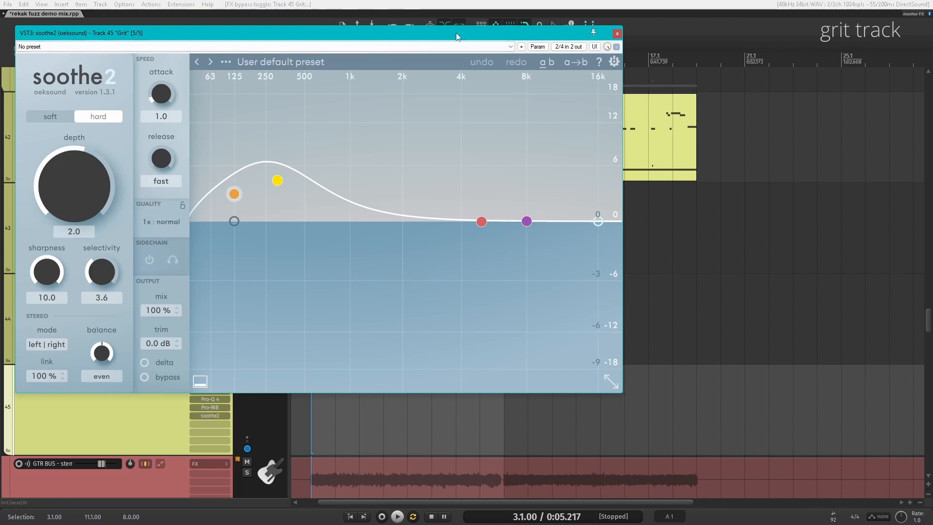
pyautogui.moveTo(149, 35); pyautogui.dragTo(290, 27)
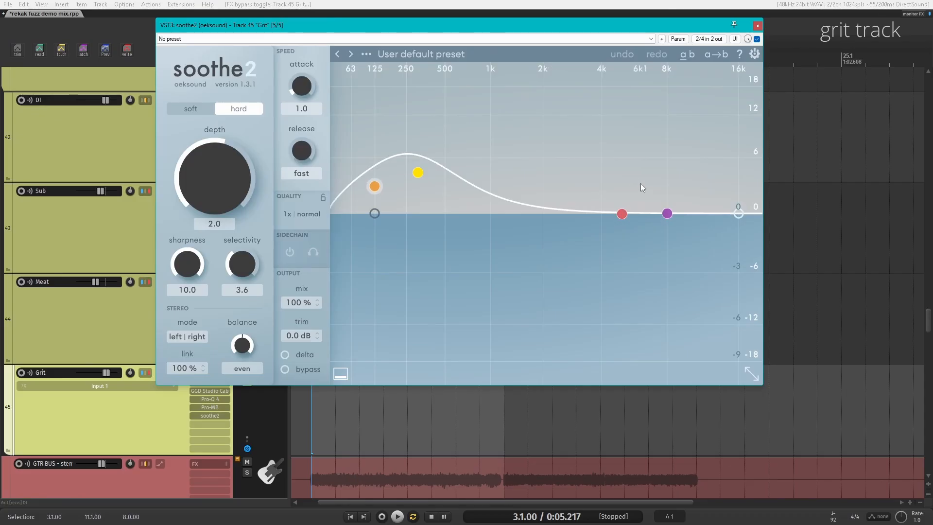
pyautogui.press('space')
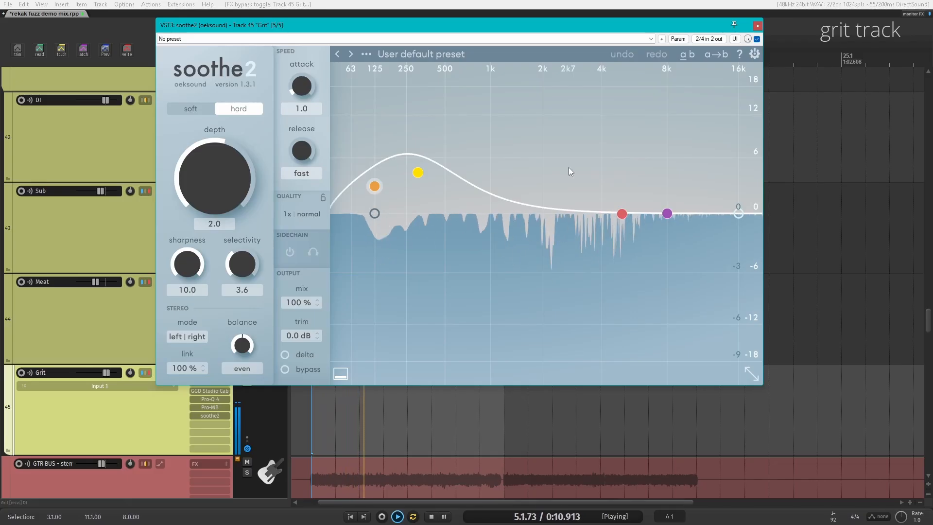
pyautogui.press('space')
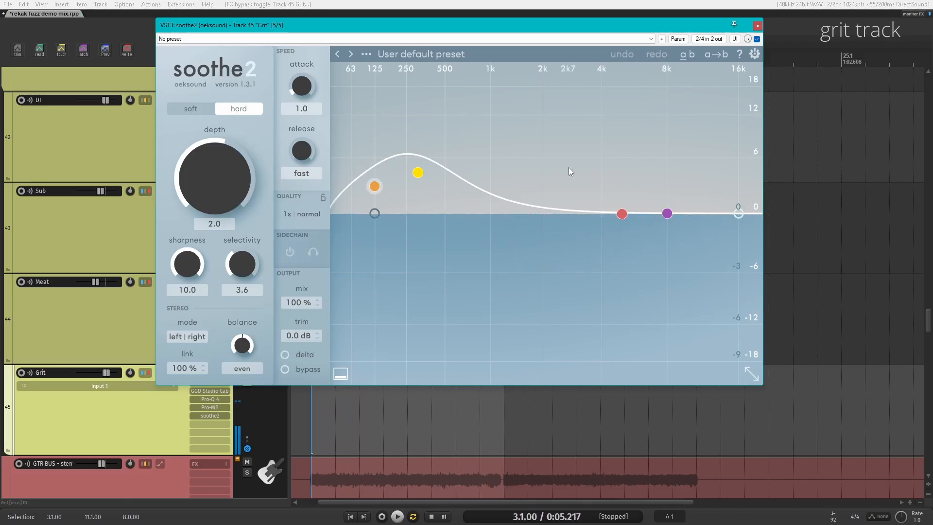
pyautogui.click(758, 27)
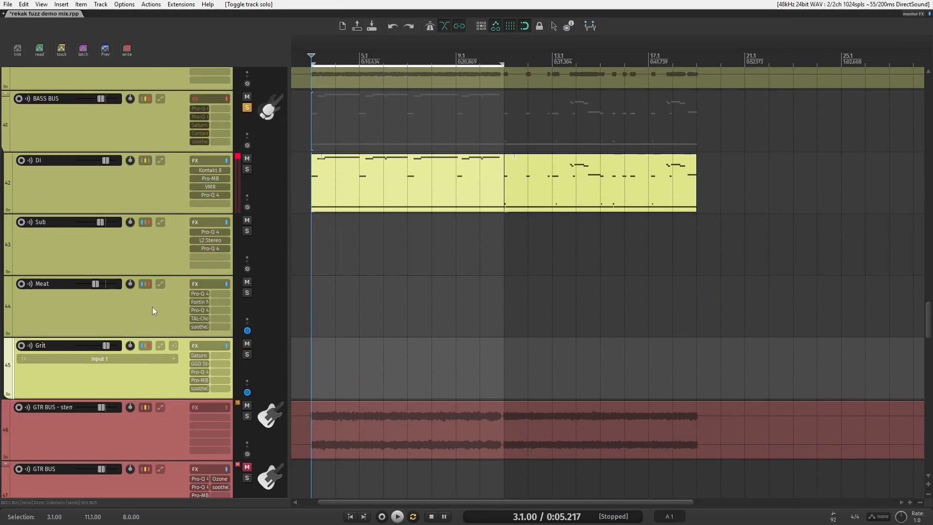
# Step: Play back the bass tracks together and select the Meat, Grit and Sub tracks
pyautogui.press('space')
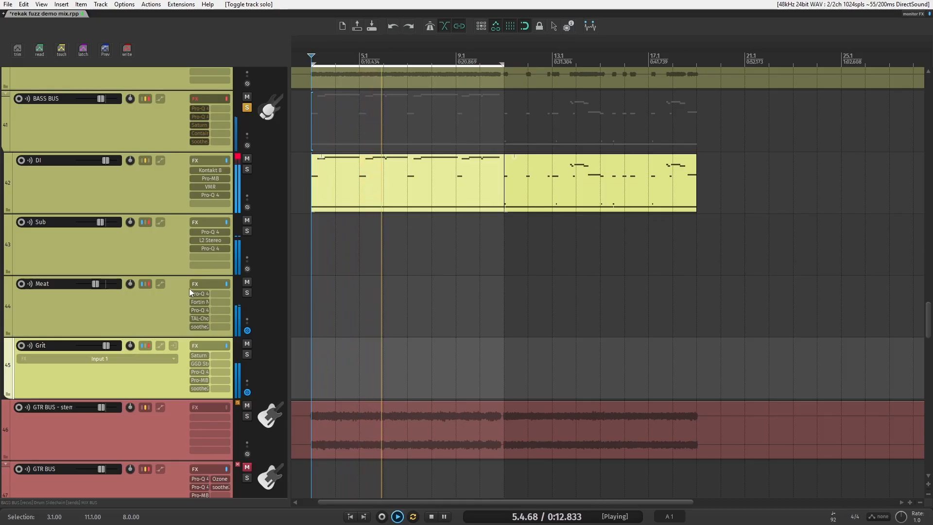
pyautogui.press('space')
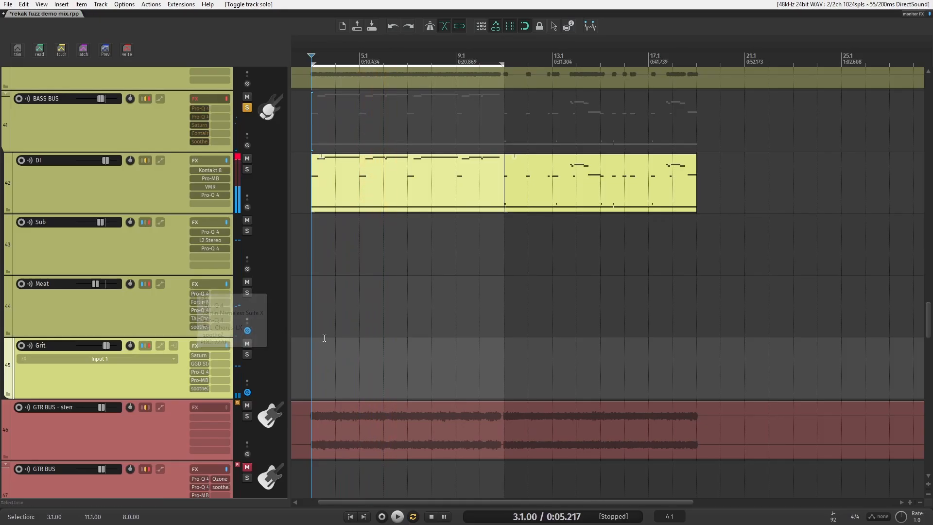
pyautogui.click(120, 305)
pyautogui.keyDown('ctrl'); pyautogui.click(129, 373); pyautogui.keyUp('ctrl')
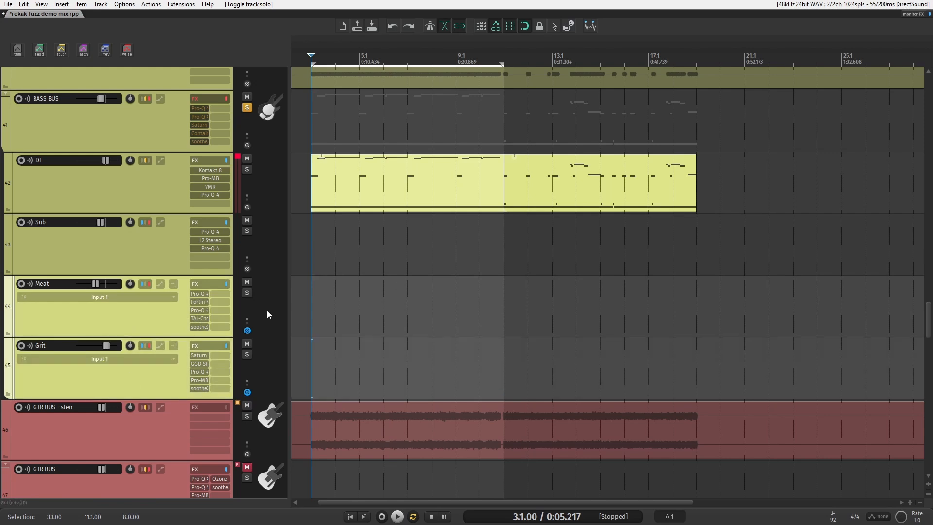
pyautogui.click(127, 250)
pyautogui.scroll(1, 33, 277)
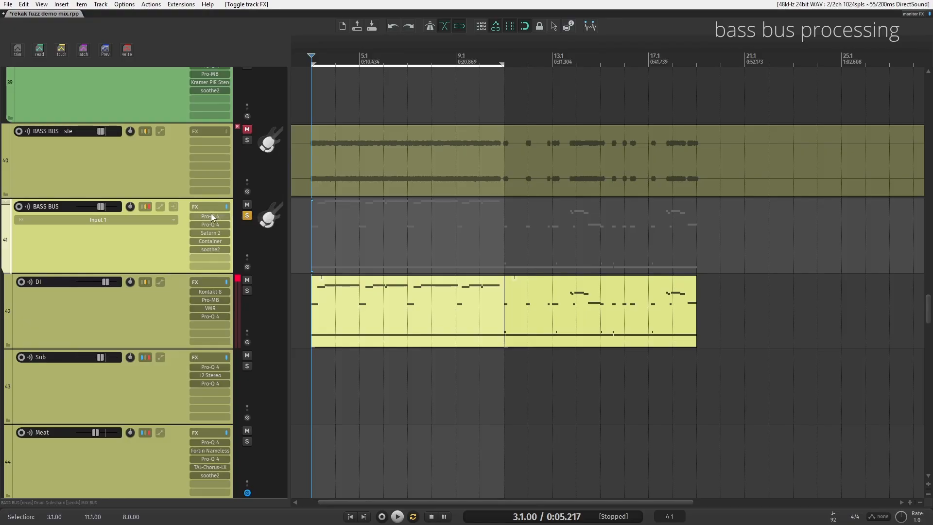
# Step: Open the BASS BUS FX chain, show its first Pro-Q 4, and start playback
pyautogui.click(212, 210)
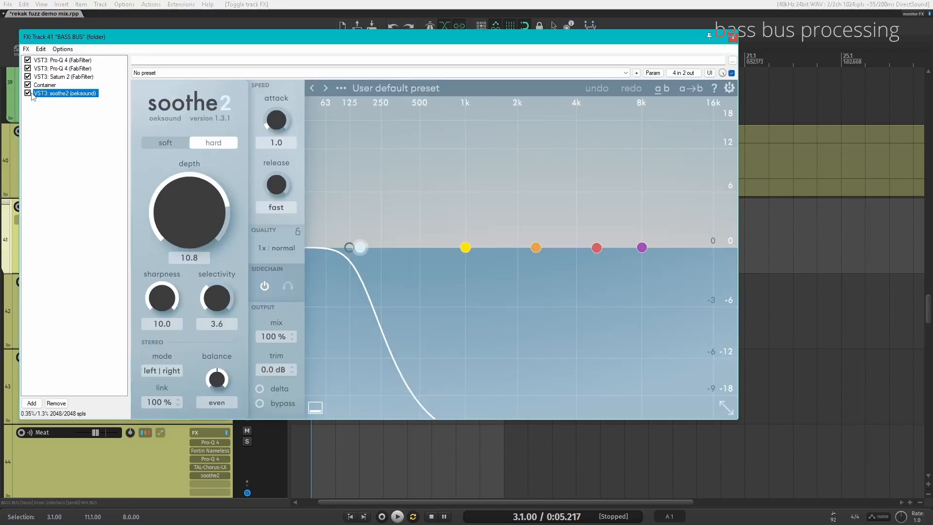
pyautogui.click(41, 61)
pyautogui.moveTo(102, 43); pyautogui.dragTo(160, 36)
pyautogui.press('space')
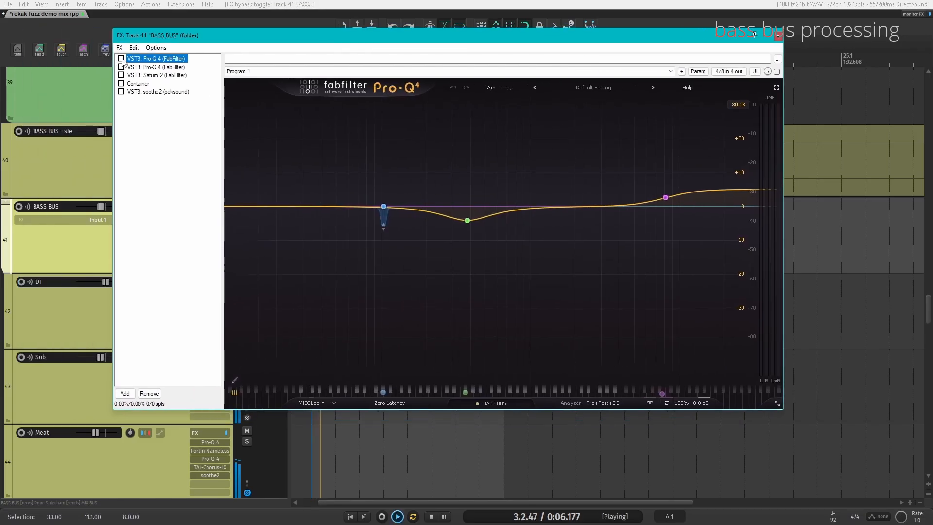
# Step: Toggle the BASS BUS's first Pro-Q 4 on and off during playback, leaving it enabled
pyautogui.click(122, 59)
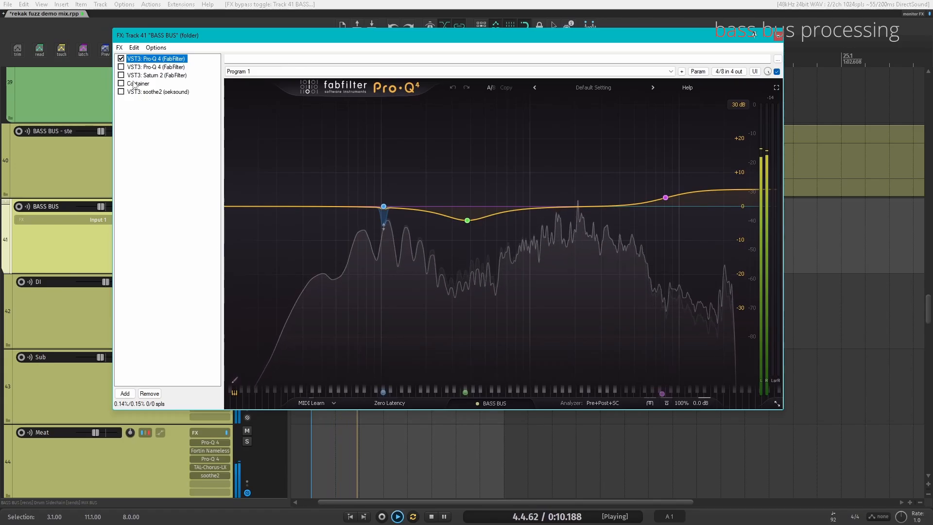
pyautogui.click(121, 59)
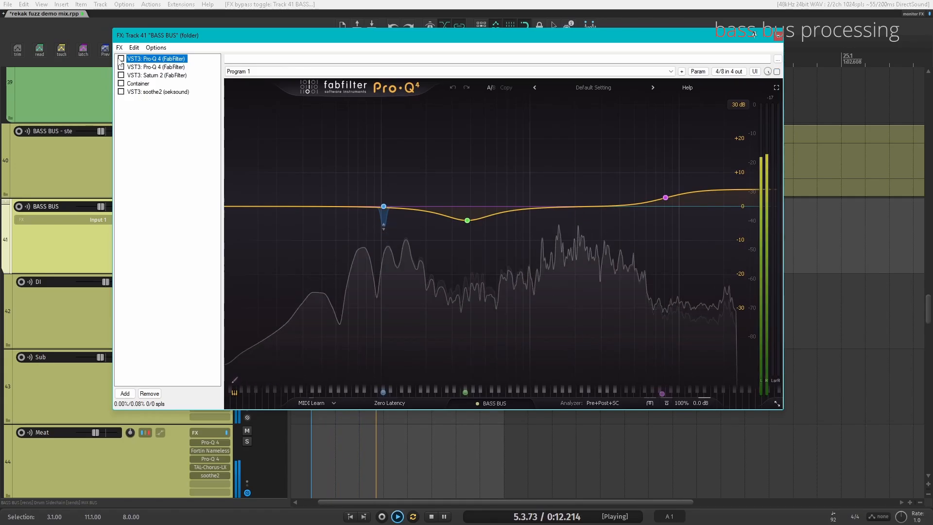
pyautogui.click(121, 58)
pyautogui.press('space')
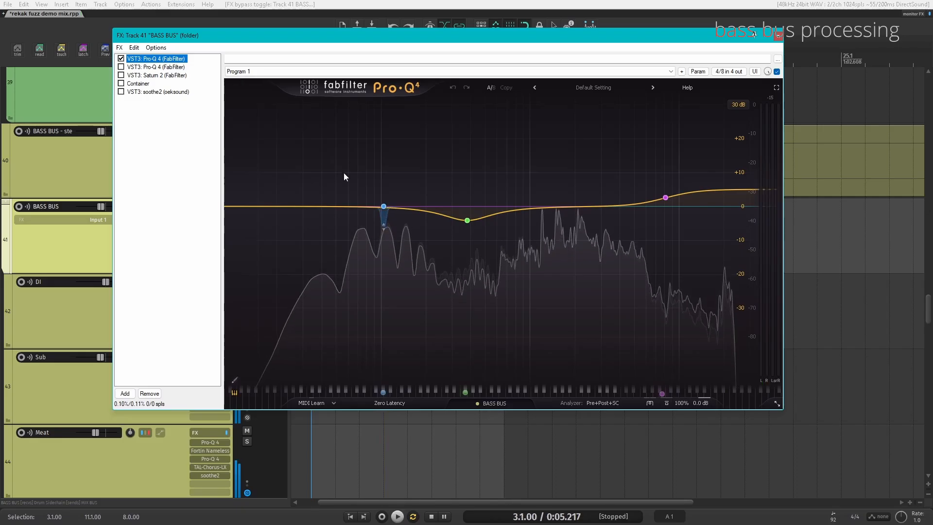
# Step: Toggle the BASS BUS's second Pro-Q 4 on and off during playback, leaving it enabled
pyautogui.moveTo(384, 206)
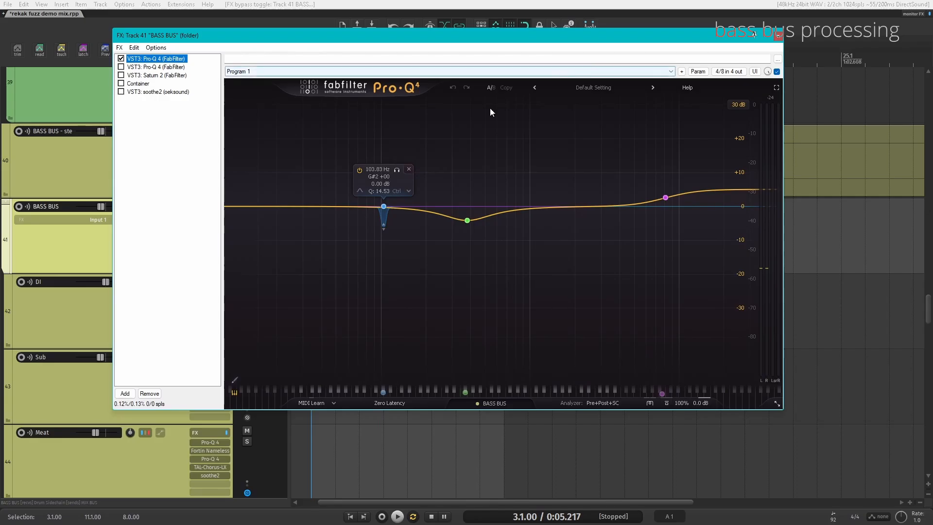
pyautogui.click(121, 67)
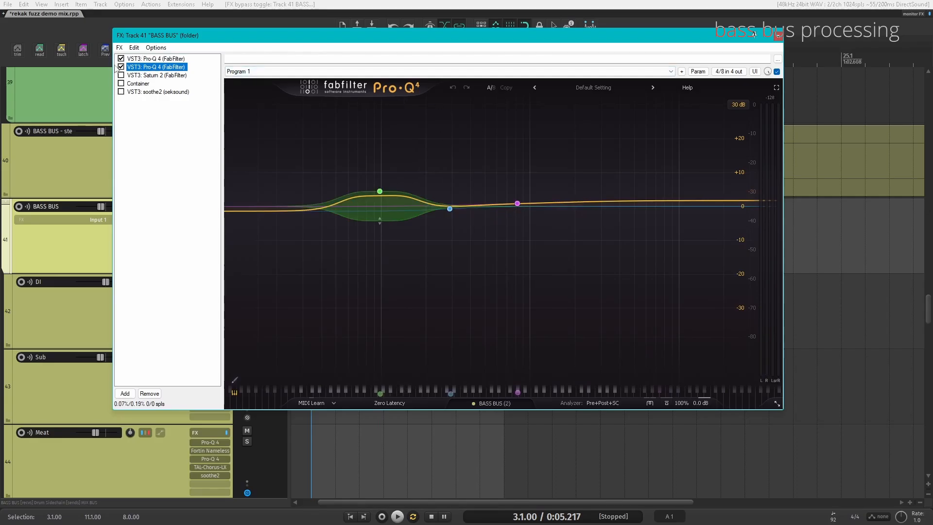
pyautogui.click(121, 67)
pyautogui.press('space')
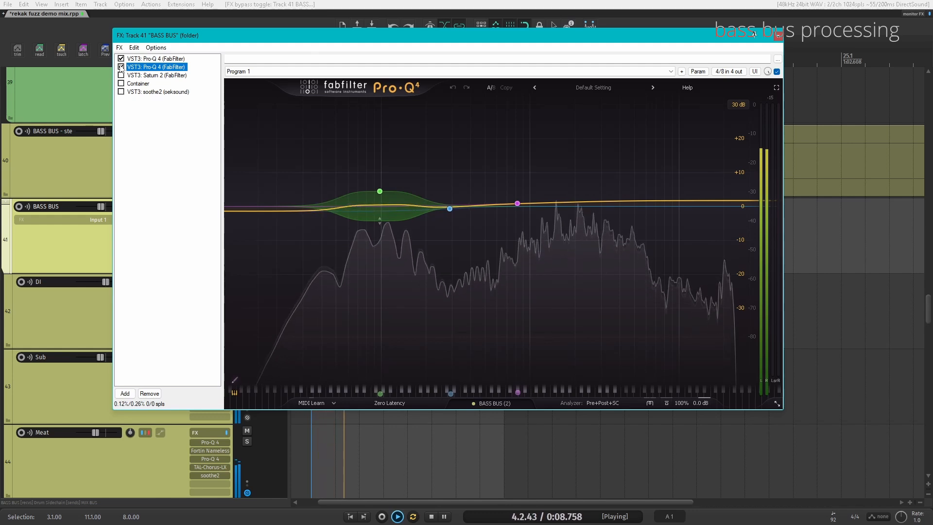
pyautogui.click(121, 67)
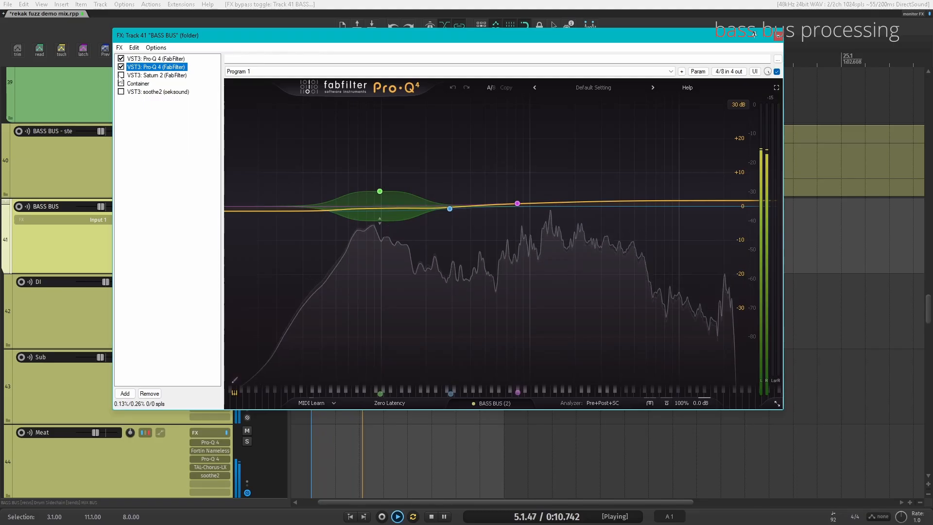
# Step: Enable Saturn 2 on the BASS BUS, show its window and start playback
pyautogui.click(121, 75)
pyautogui.press('space')
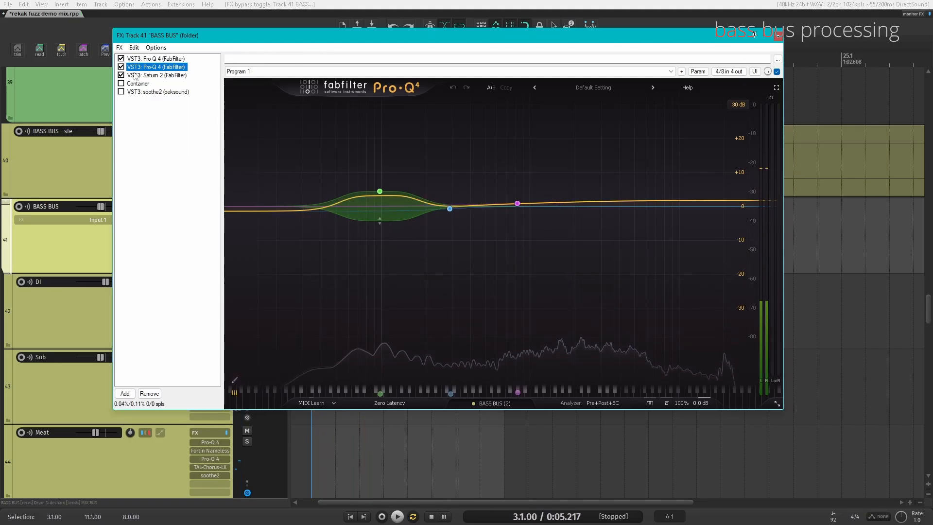
pyautogui.click(134, 76)
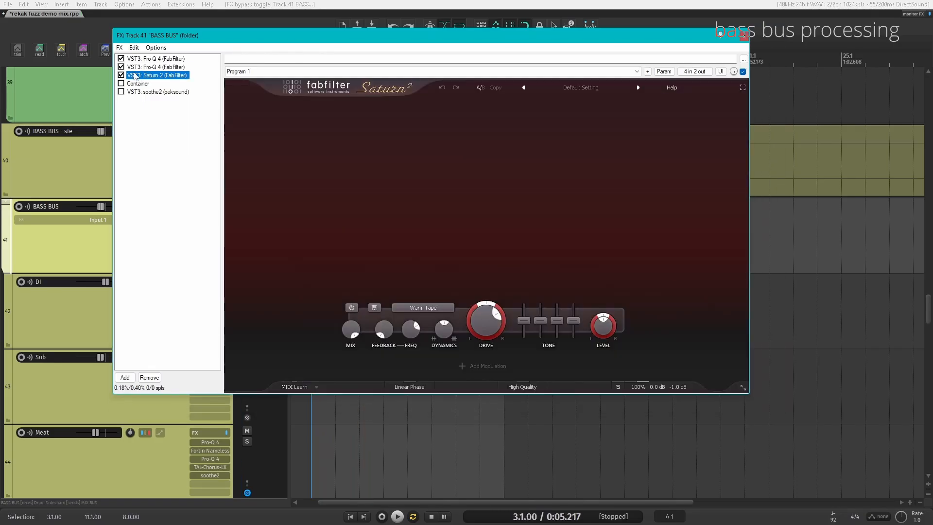
pyautogui.press('space')
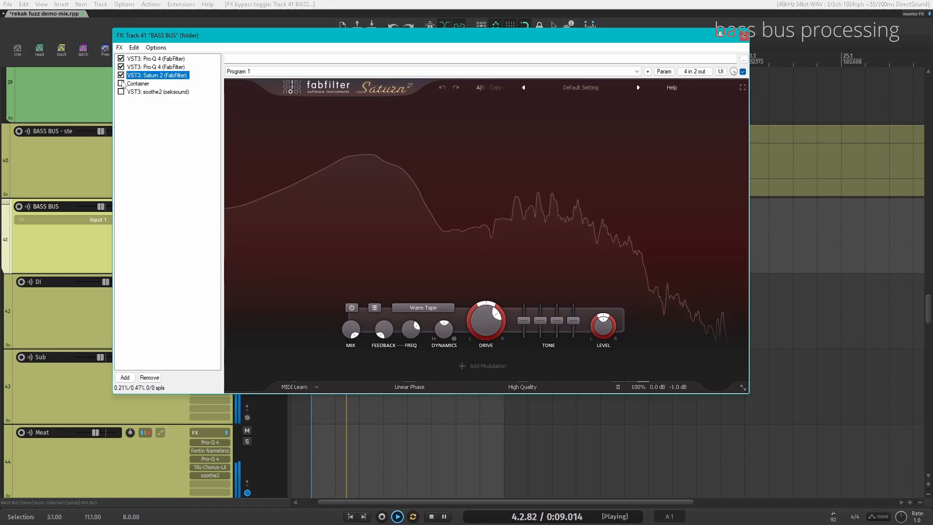
# Step: Enable the Container plug-in on the BASS BUS during playback and stop playback
pyautogui.click(122, 83)
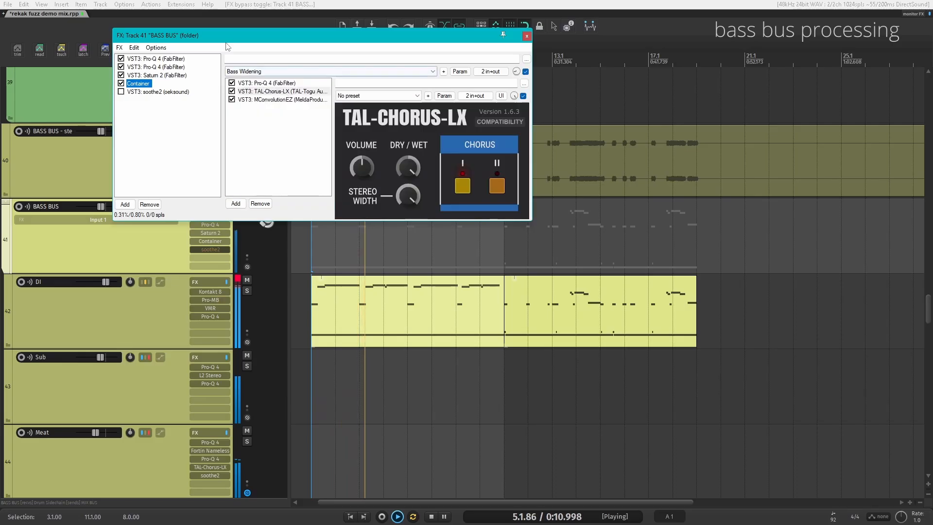
pyautogui.press('space')
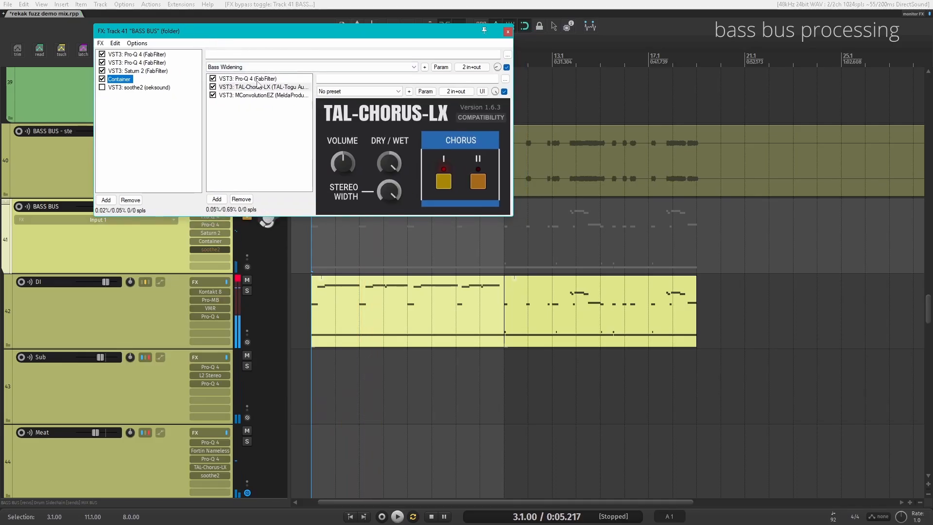
# Step: Show the Container's Pro-Q 4, TAL-Chorus-LX and MConvolutionEZ plug-ins and play them back
pyautogui.click(258, 80)
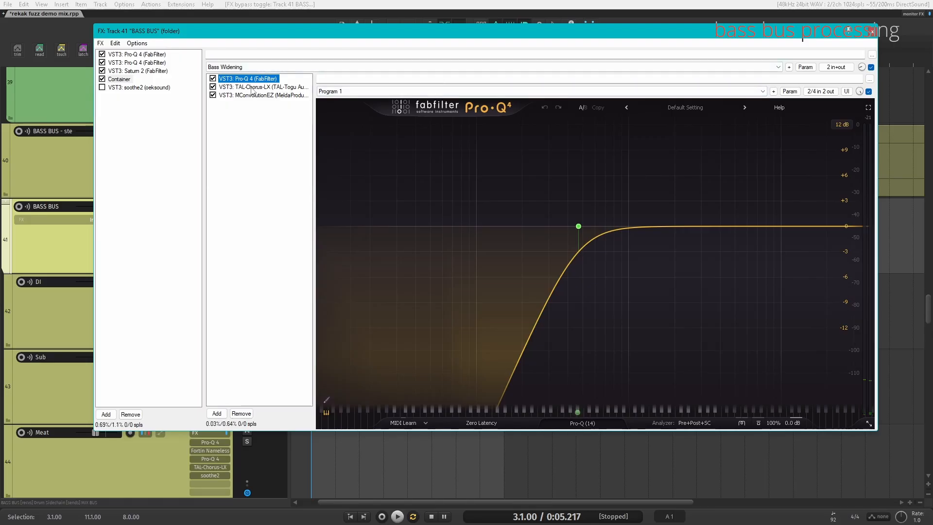
pyautogui.click(252, 87)
pyautogui.click(269, 96)
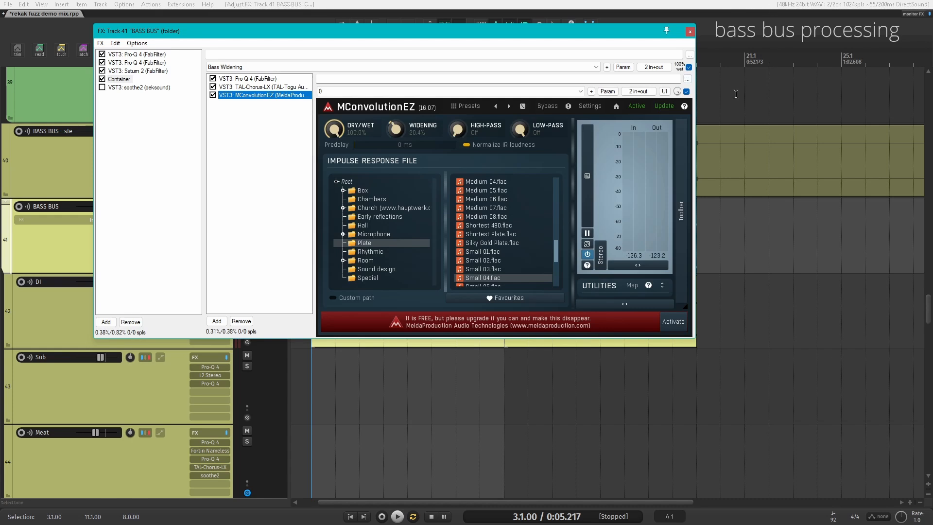
pyautogui.press('space')
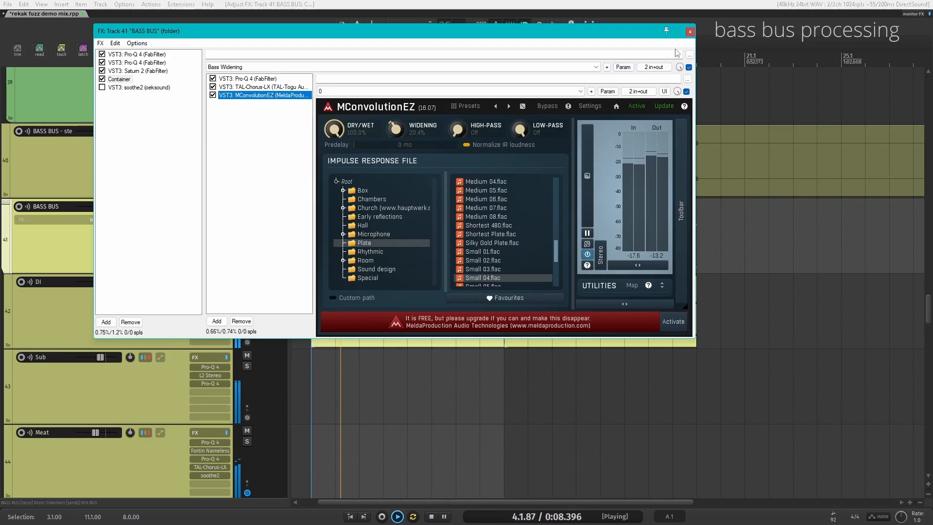
pyautogui.press('space')
# Step: Undo the last change, enable soothe2 on the BASS BUS and play it back
pyautogui.hotkey('ctrl', 'z')
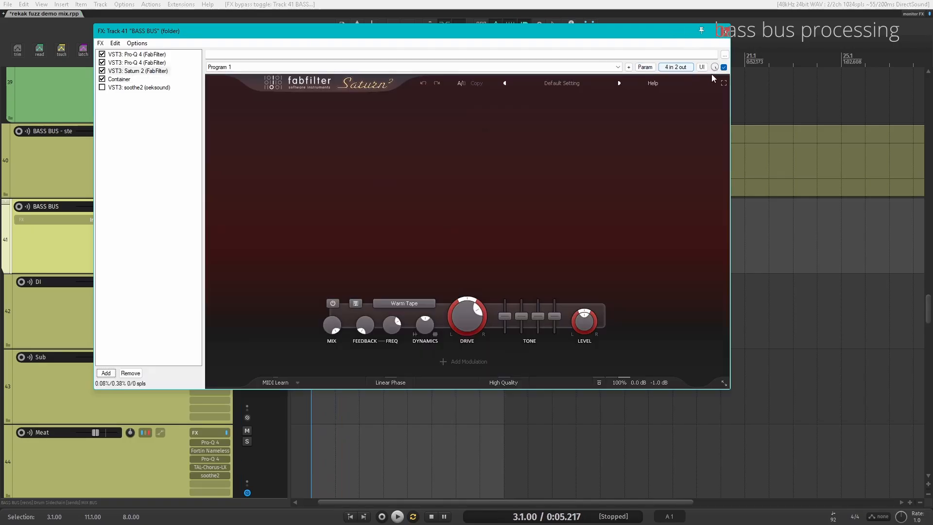
pyautogui.click(125, 81)
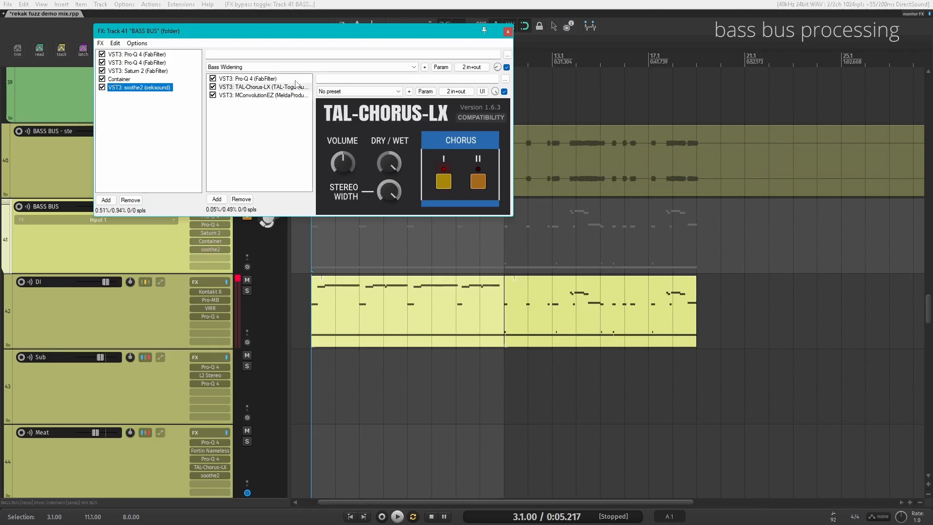
pyautogui.press('space')
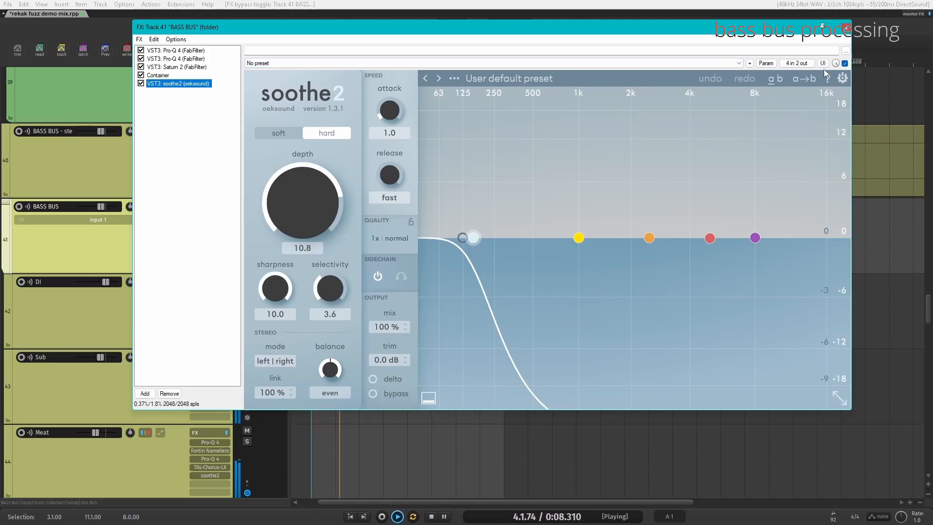
pyautogui.press('space')
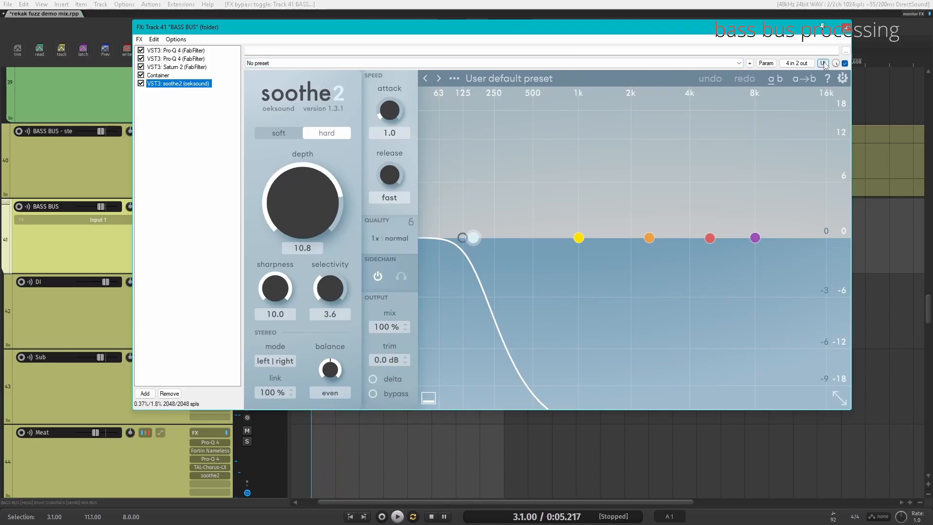
# Step: Close the BASS BUS FX window and solo the BASS BUS - stem track
pyautogui.click(847, 27)
pyautogui.scroll(5, 128, 243)
pyautogui.scroll(-4, 133, 238)
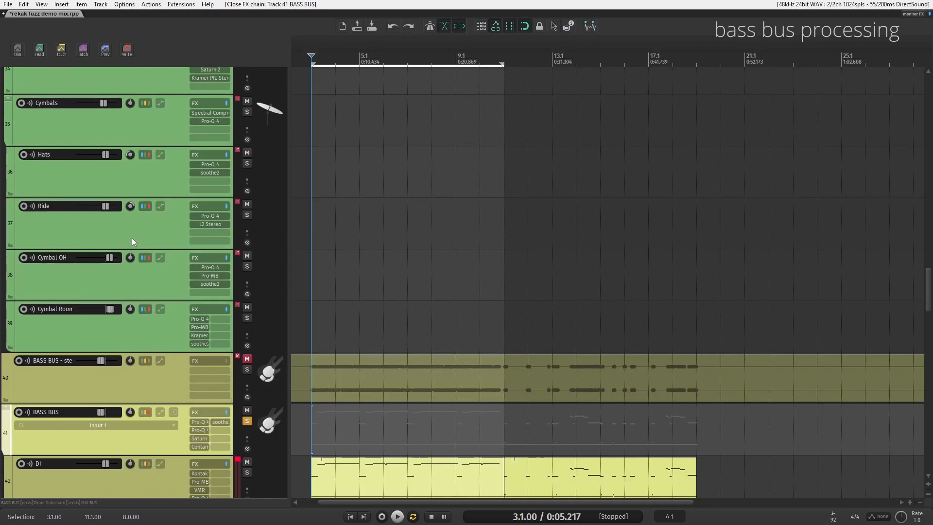
pyautogui.click(244, 263)
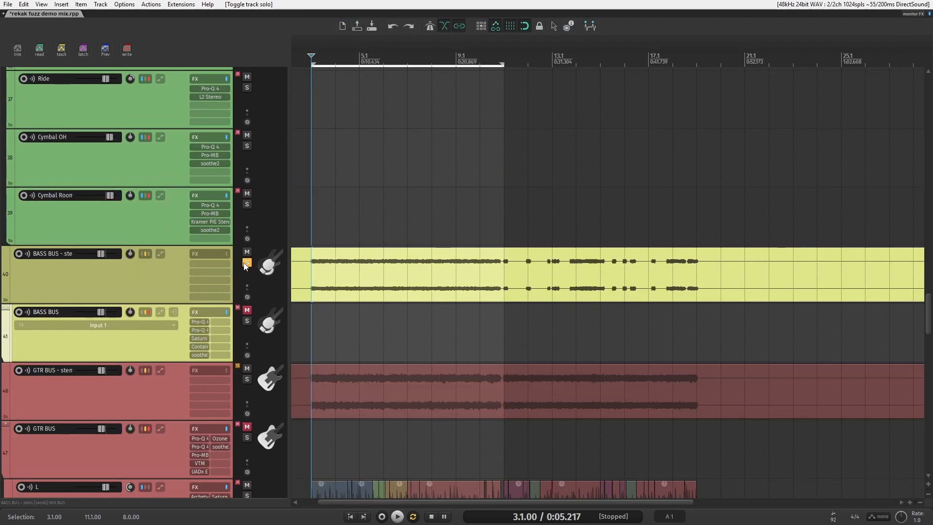
# Step: In the mixer, toggle FX bypass on the MIX BUS and master track, then close the mixer
pyautogui.hotkey('ctrl', 'm')
pyautogui.click(219, 347)
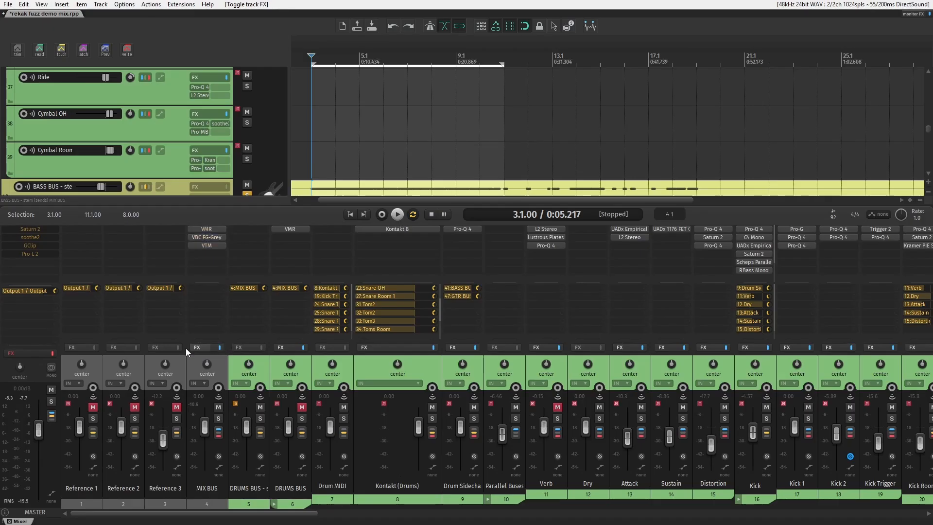
pyautogui.click(51, 355)
pyautogui.hotkey('ctrl', 'm')
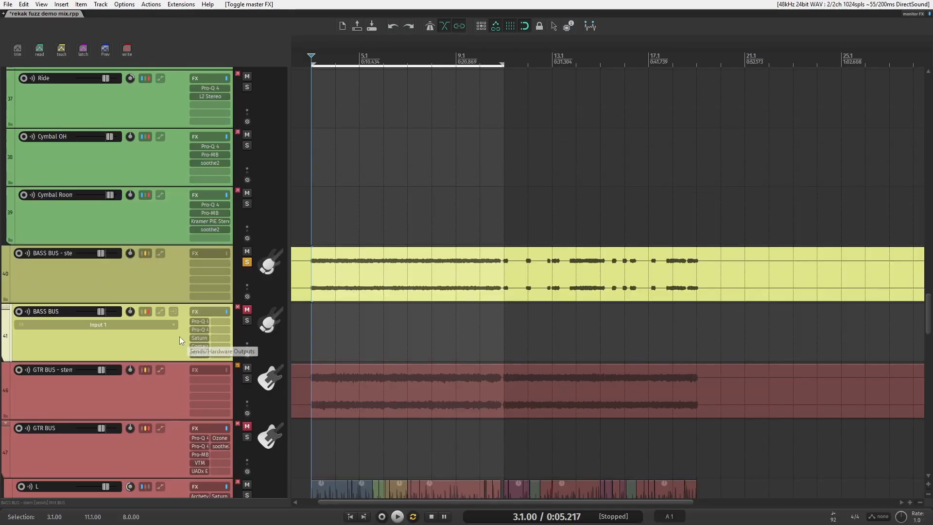
# Step: Play back the soloed BASS BUS - stem track and toggle its solo off and on again
pyautogui.press('space')
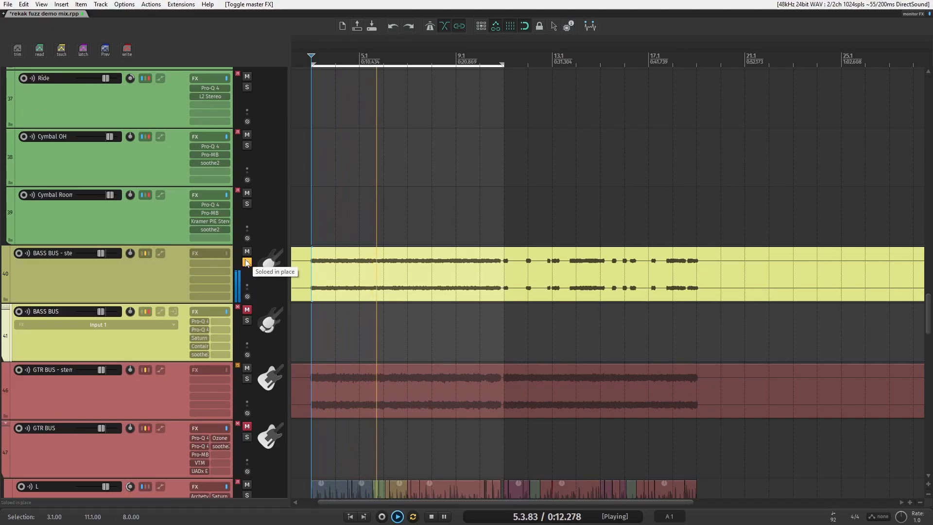
pyautogui.press('space')
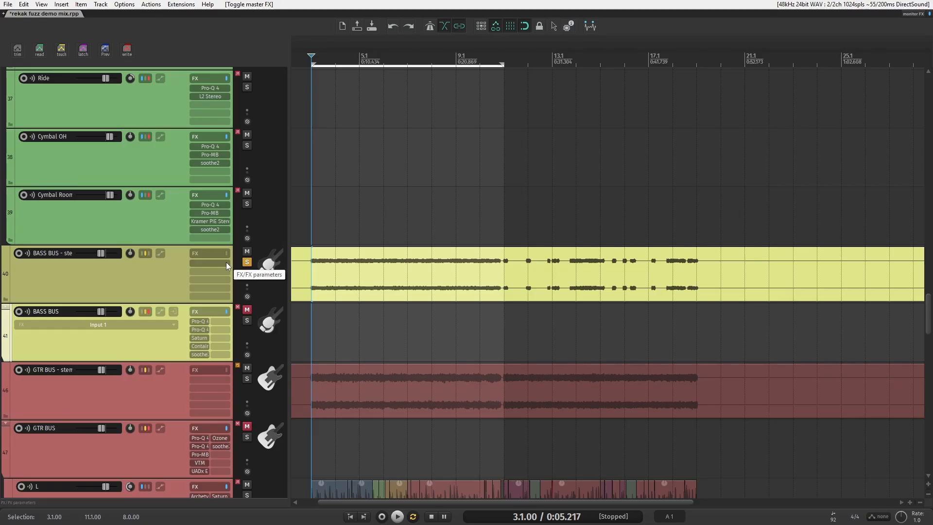
pyautogui.click(248, 261)
pyautogui.click(248, 262)
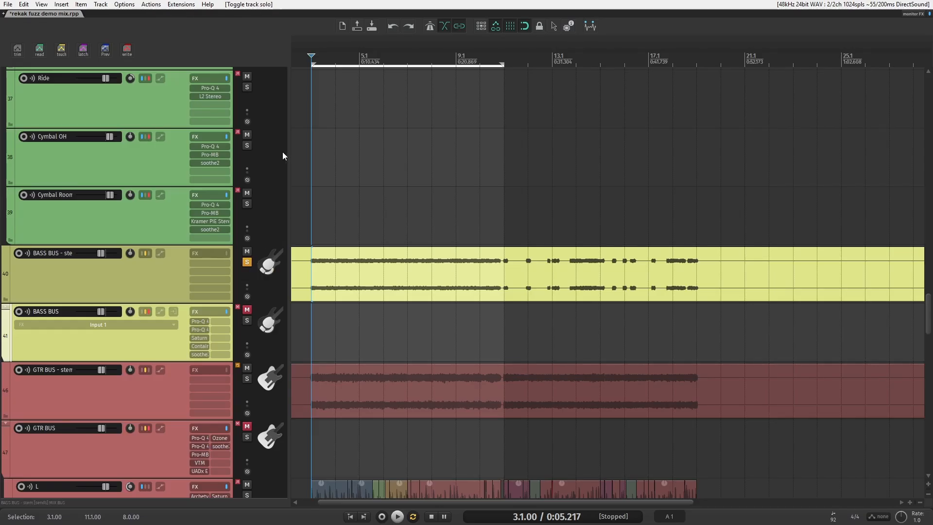